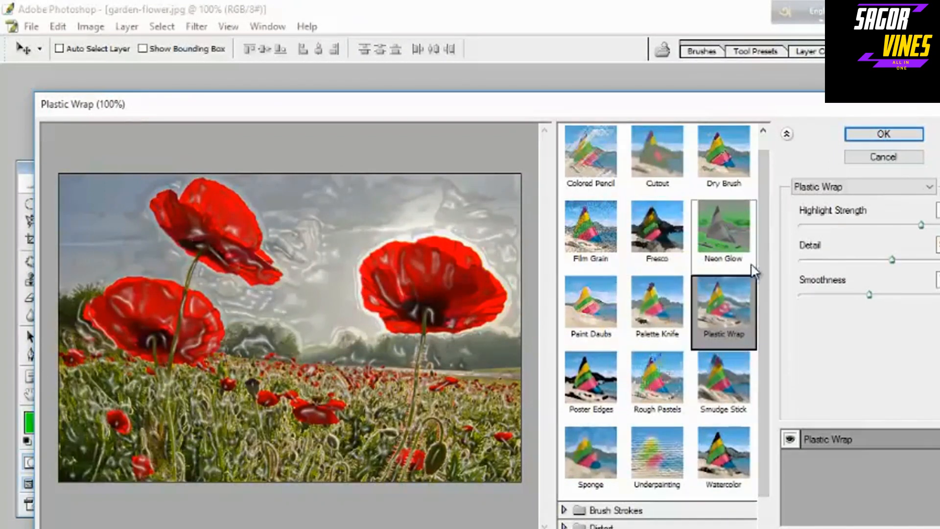
Preview the Glass filter from the Distort category on the poppy photo in the Filter Gallery.
{"action": "scroll", "coordinate": [764, 244], "scroll_direction": "down", "scroll_amount": 1}
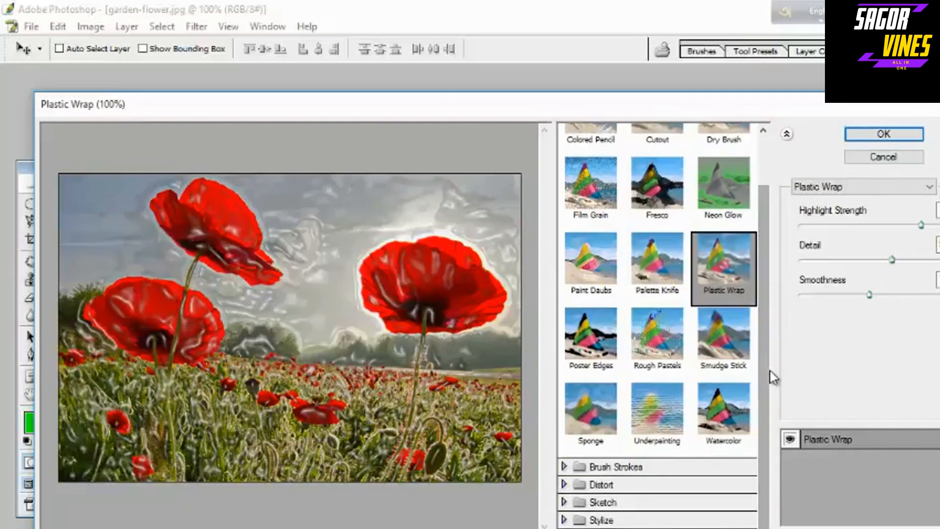
{"action": "left_click", "coordinate": [565, 484]}
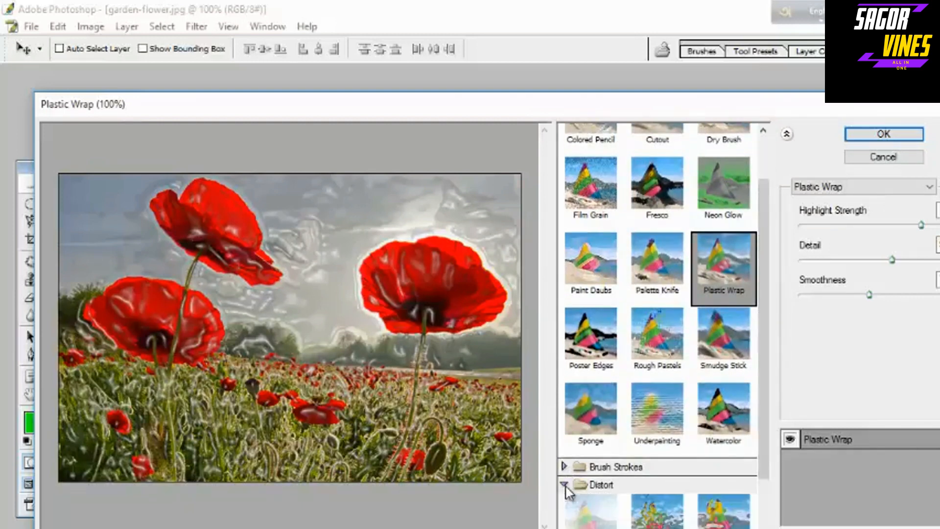
{"action": "left_click_drag", "start_coordinate": [762, 336], "coordinate": [767, 391]}
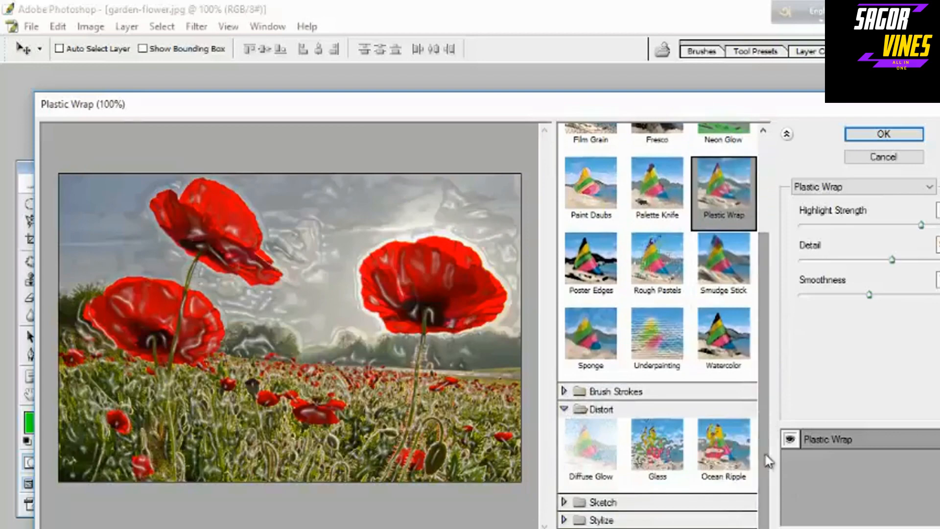
{"action": "left_click", "coordinate": [656, 454]}
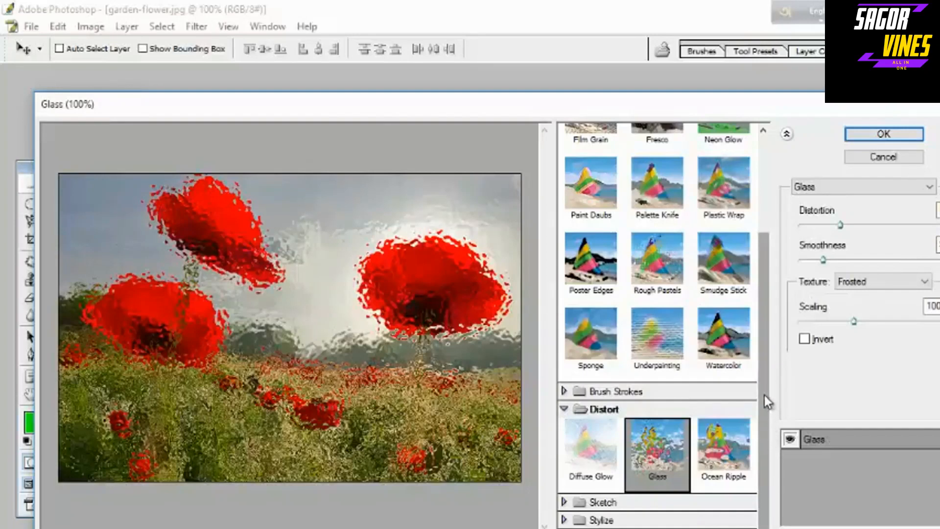
Preview the Dry Brush artistic filter on the poppy photo with brush size 5 and brush detail 6.
{"action": "left_click_drag", "start_coordinate": [765, 395], "coordinate": [758, 290]}
{"action": "left_click", "coordinate": [714, 164]}
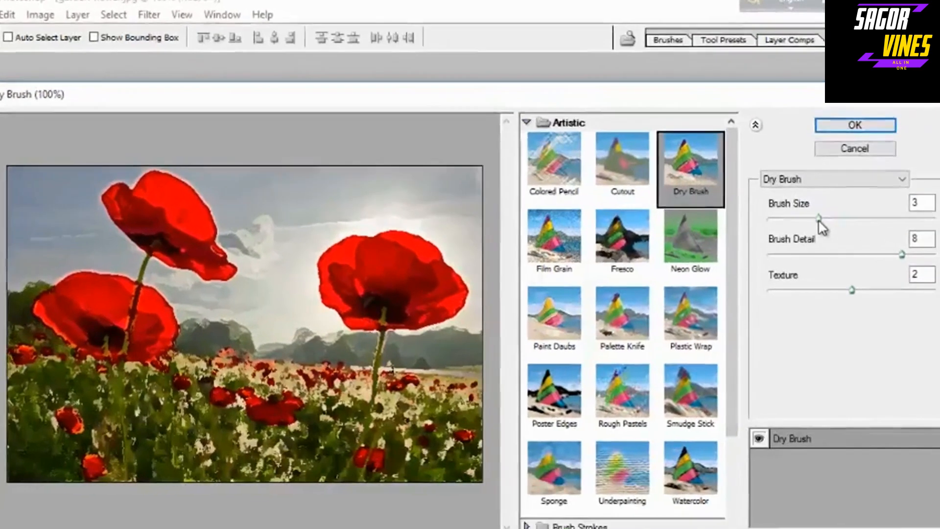
{"action": "mouse_move", "coordinate": [819, 220]}
{"action": "left_mouse_down"}
{"action": "mouse_move", "coordinate": [838, 219]}
{"action": "mouse_move", "coordinate": [777, 210]}
{"action": "mouse_move", "coordinate": [822, 216]}
{"action": "left_mouse_up"}
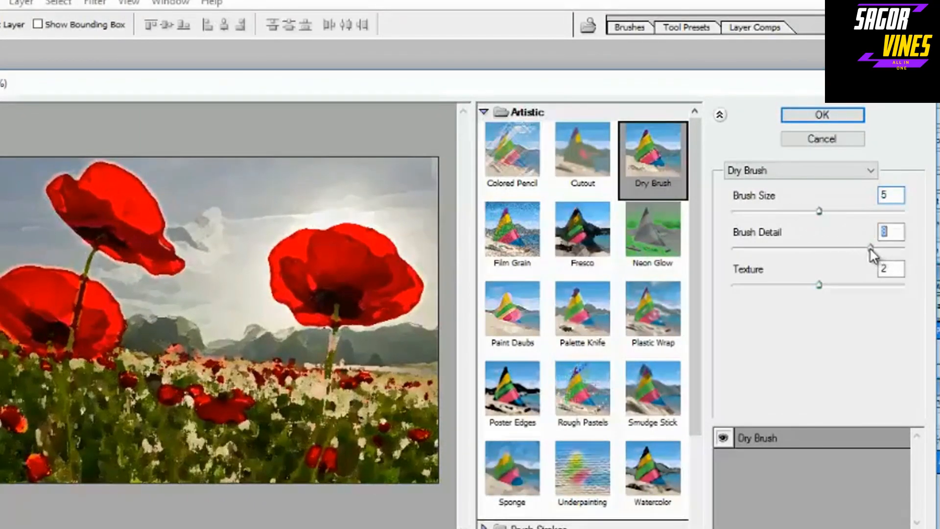
{"action": "left_click", "coordinate": [819, 285]}
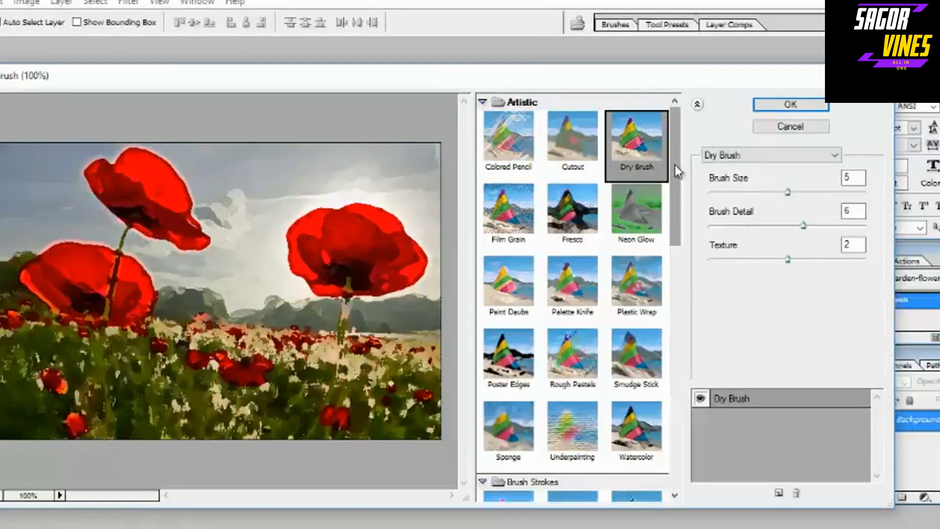
Browse the Sketch effects, expand the Stylize category, and cancel the Filter Gallery.
{"action": "mouse_move", "coordinate": [693, 185]}
{"action": "left_mouse_down"}
{"action": "mouse_move", "coordinate": [712, 337]}
{"action": "mouse_move", "coordinate": [705, 468]}
{"action": "left_mouse_up"}
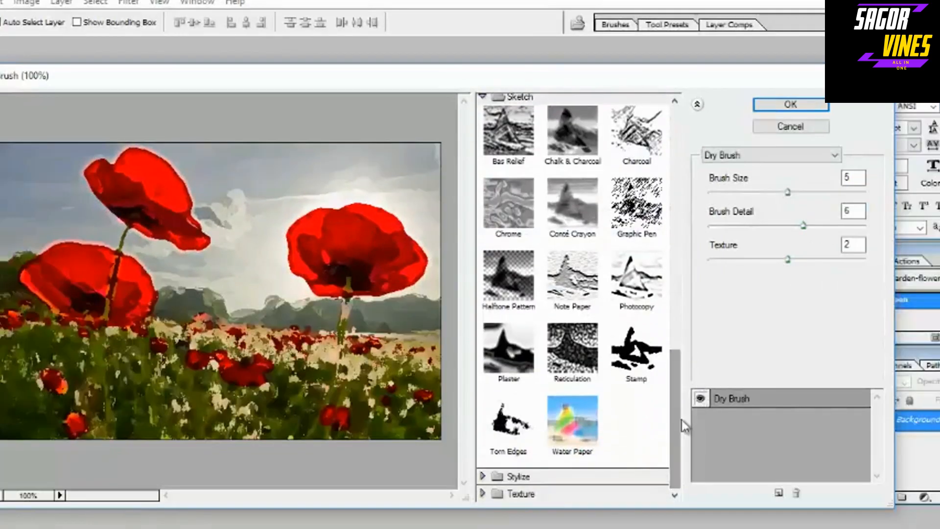
{"action": "left_click", "coordinate": [483, 476]}
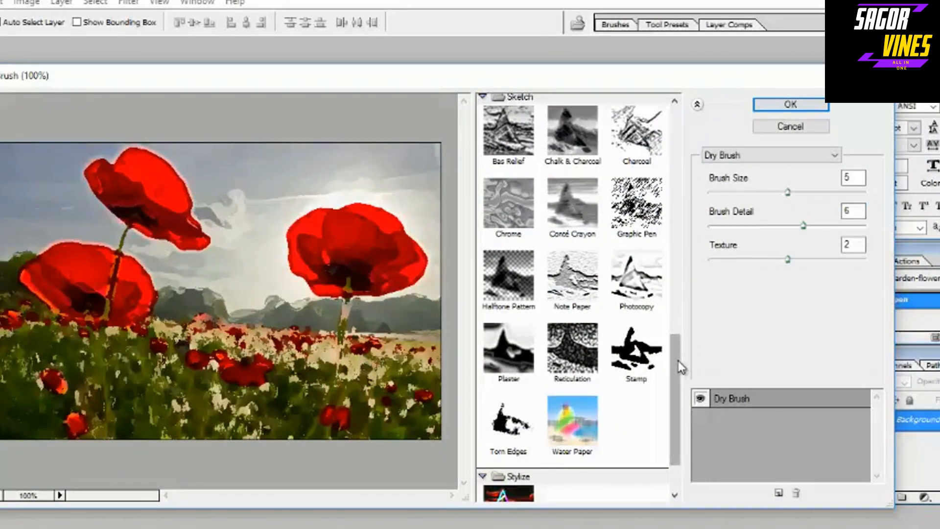
{"action": "left_click_drag", "start_coordinate": [677, 345], "coordinate": [691, 134]}
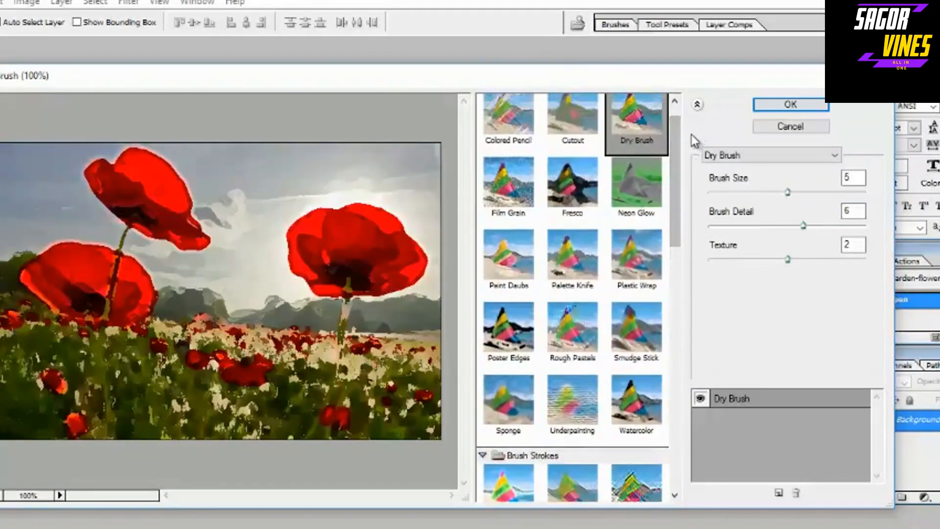
{"action": "left_click", "coordinate": [812, 124]}
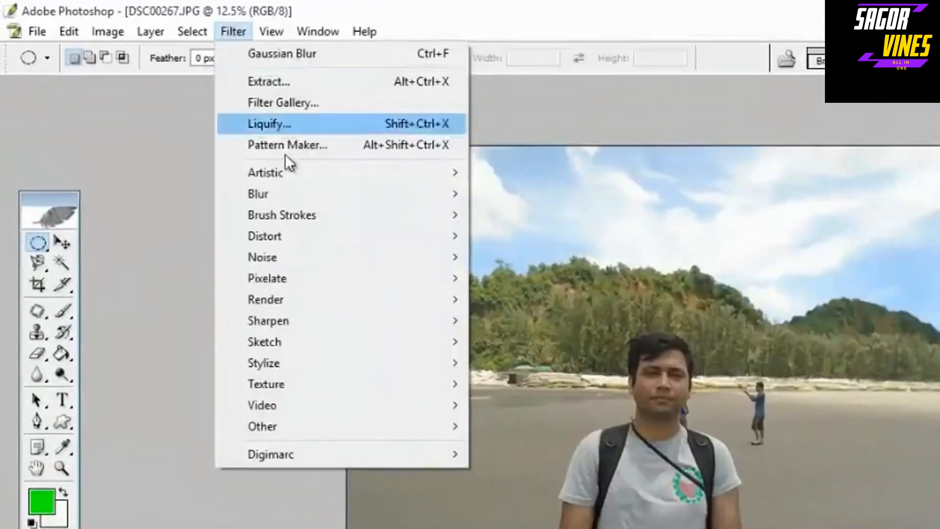
{"action": "mouse_move", "coordinate": [267, 200]}
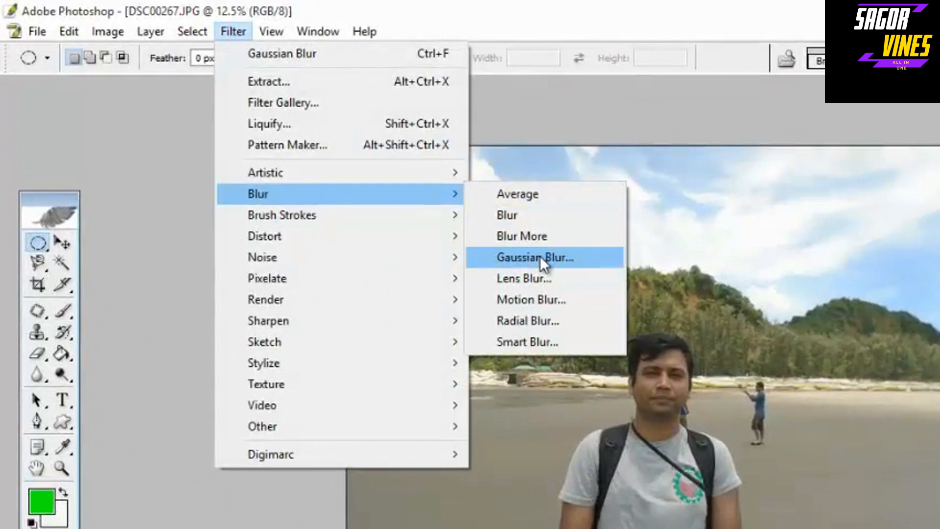
{"action": "left_click", "coordinate": [855, 380]}
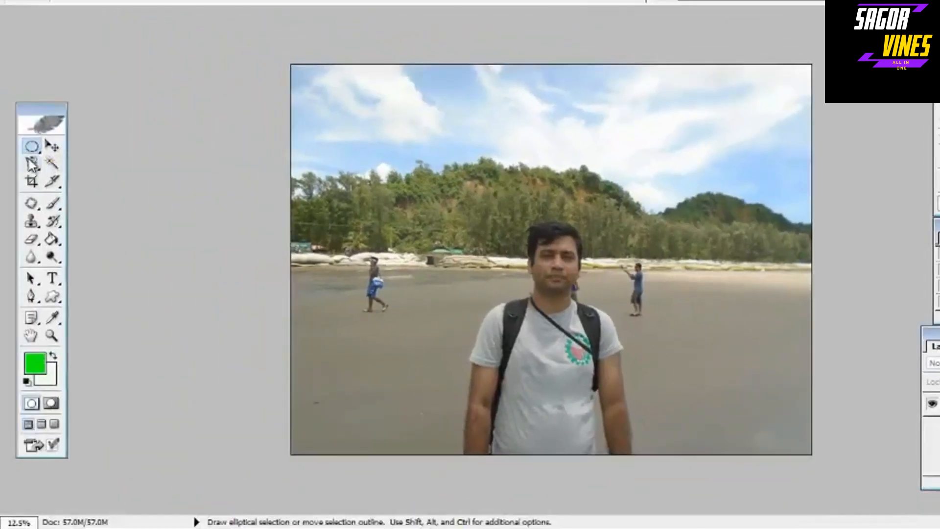
Outline the man in the foreground with the Magnetic Lasso tool and invert the selection to cover the background.
{"action": "left_click", "coordinate": [32, 164]}
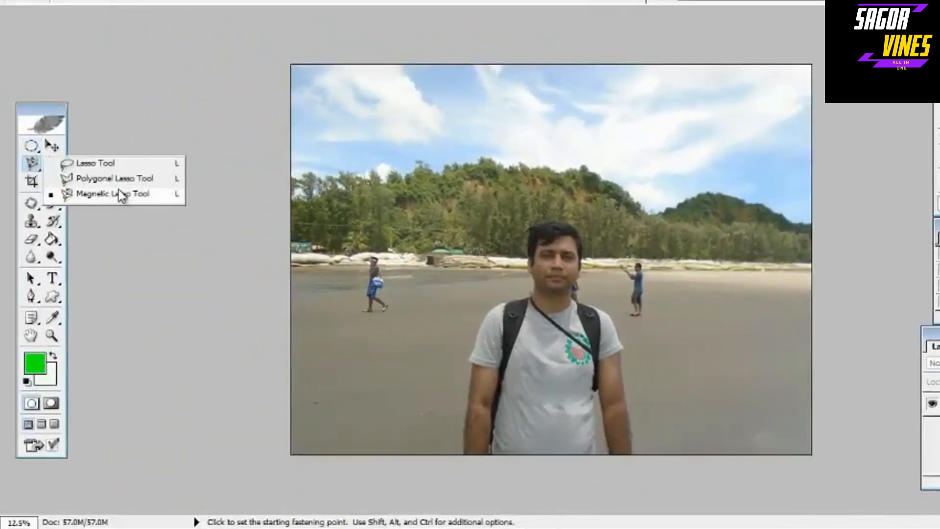
{"action": "left_click", "coordinate": [137, 194]}
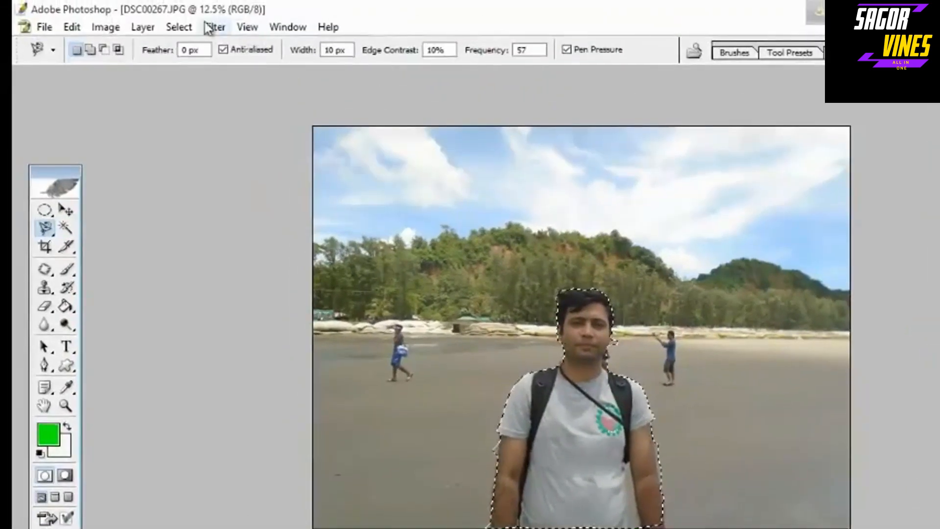
{"action": "left_click", "coordinate": [178, 27]}
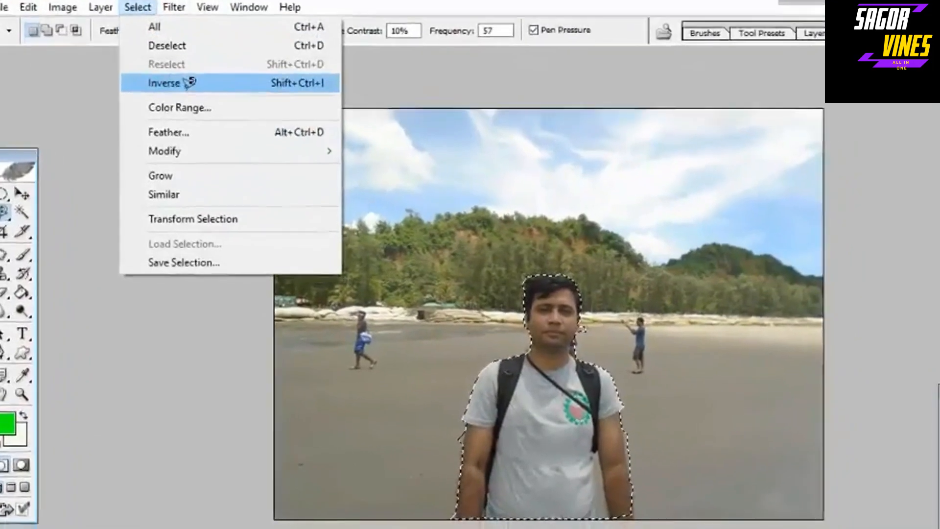
{"action": "left_click", "coordinate": [205, 101]}
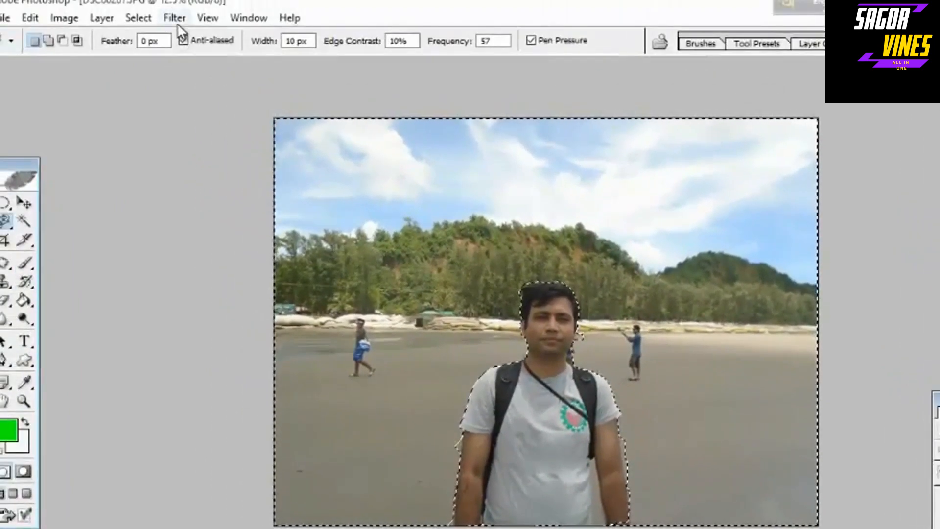
Blur the selected beach background with Gaussian Blur at a radius of 20.1 pixels and remove the selection.
{"action": "left_click", "coordinate": [177, 21]}
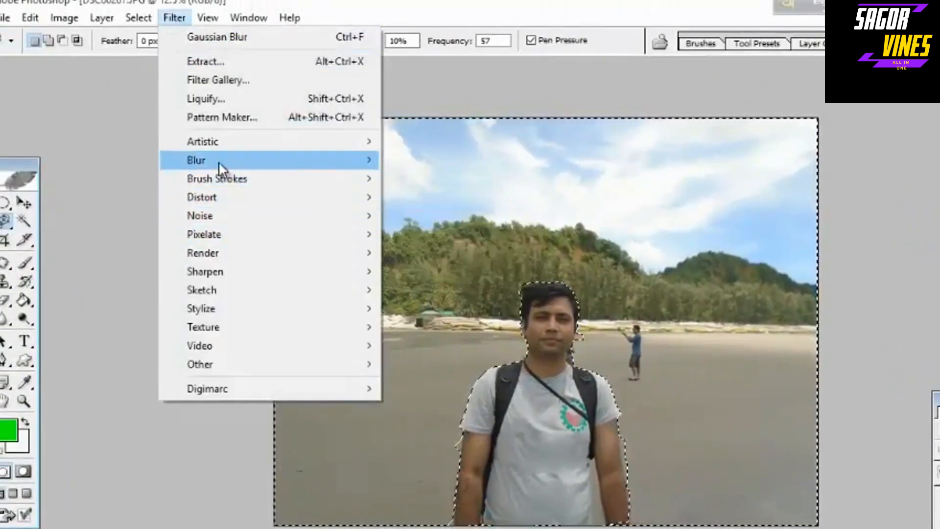
{"action": "mouse_move", "coordinate": [218, 160]}
{"action": "left_click", "coordinate": [467, 214]}
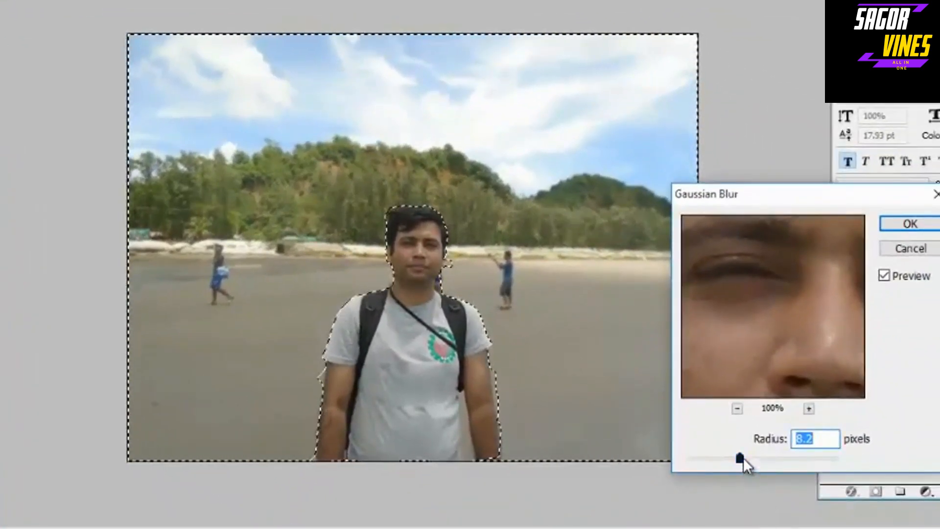
{"action": "mouse_move", "coordinate": [742, 462]}
{"action": "left_mouse_down"}
{"action": "mouse_move", "coordinate": [759, 465]}
{"action": "mouse_move", "coordinate": [748, 463]}
{"action": "left_mouse_up"}
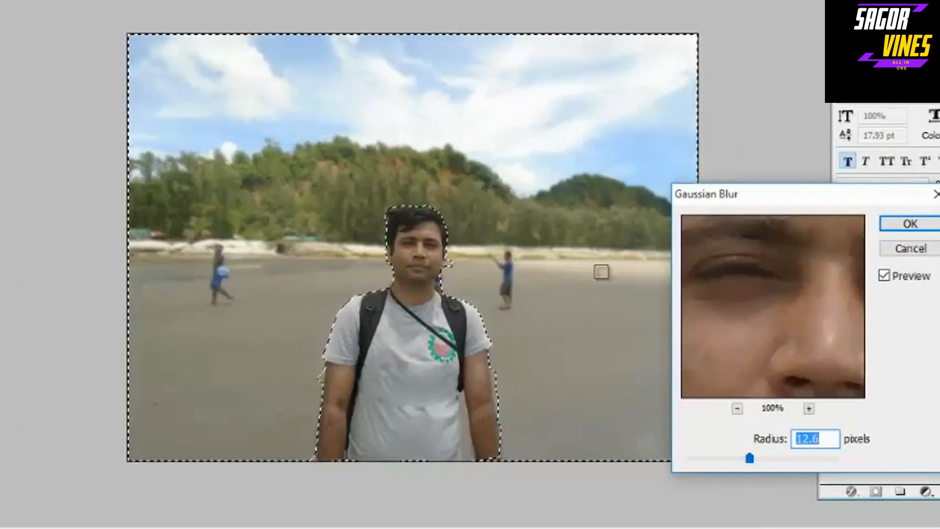
{"action": "mouse_move", "coordinate": [751, 464]}
{"action": "left_mouse_down"}
{"action": "mouse_move", "coordinate": [725, 462]}
{"action": "mouse_move", "coordinate": [770, 460]}
{"action": "mouse_move", "coordinate": [756, 460]}
{"action": "left_mouse_up"}
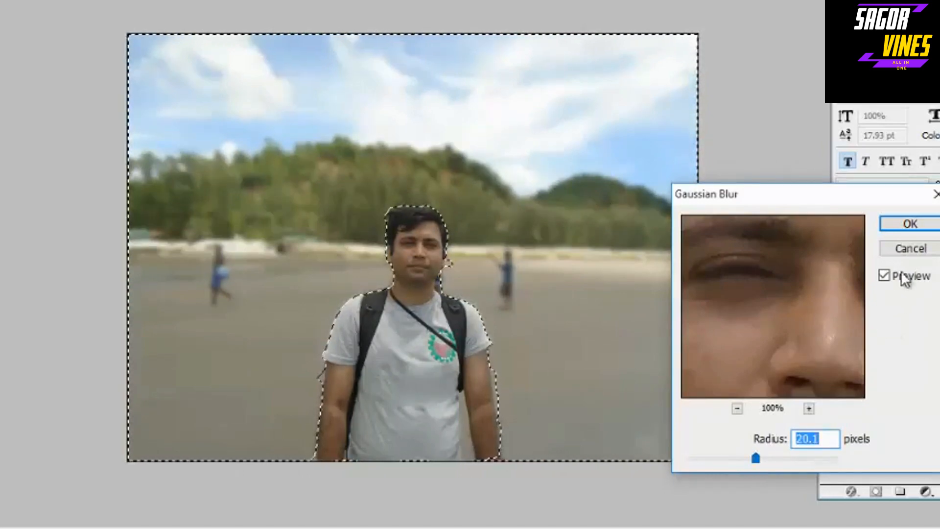
{"action": "left_click", "coordinate": [907, 223]}
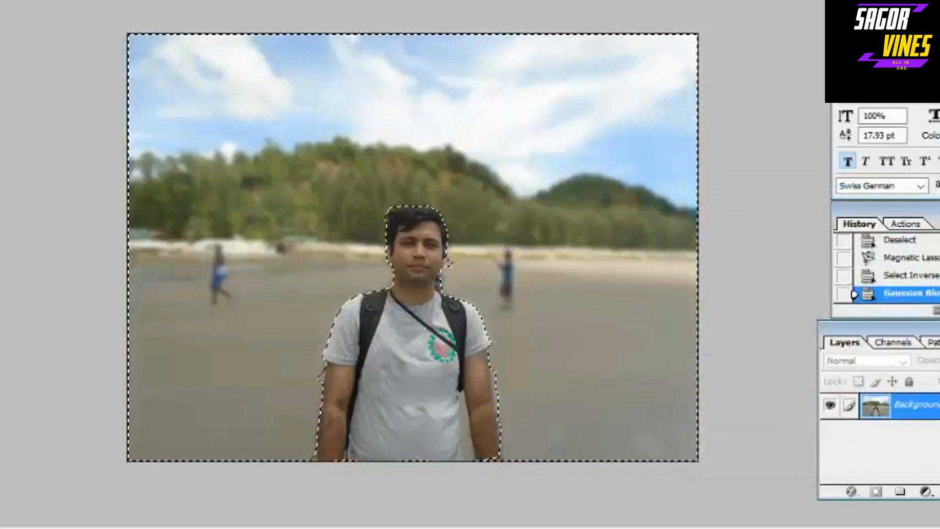
{"action": "key", "text": "ctrl+d"}
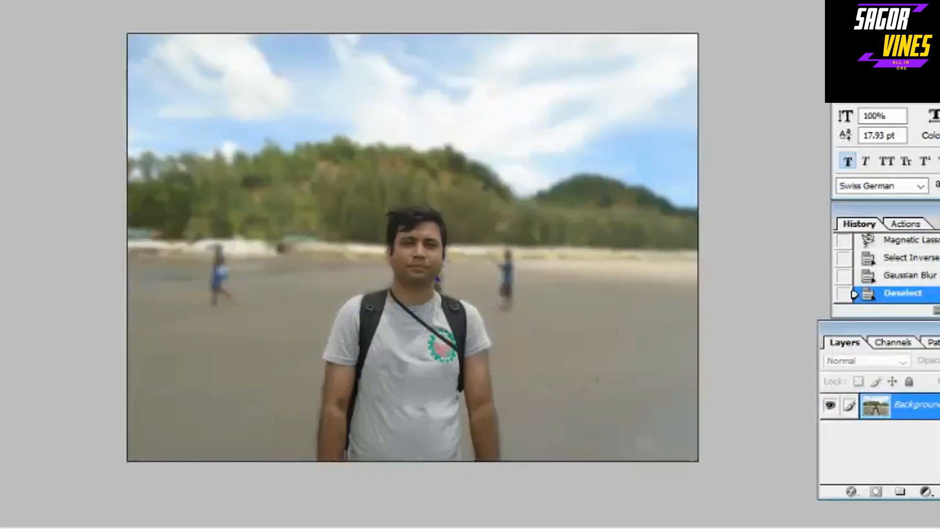
{"action": "key", "text": "ctrl+z"}
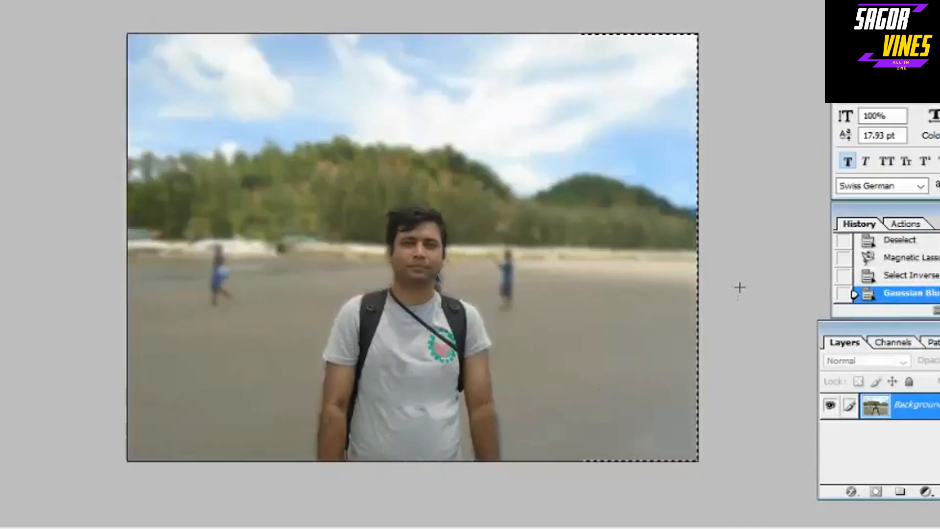
{"action": "key", "text": "ctrl+d"}
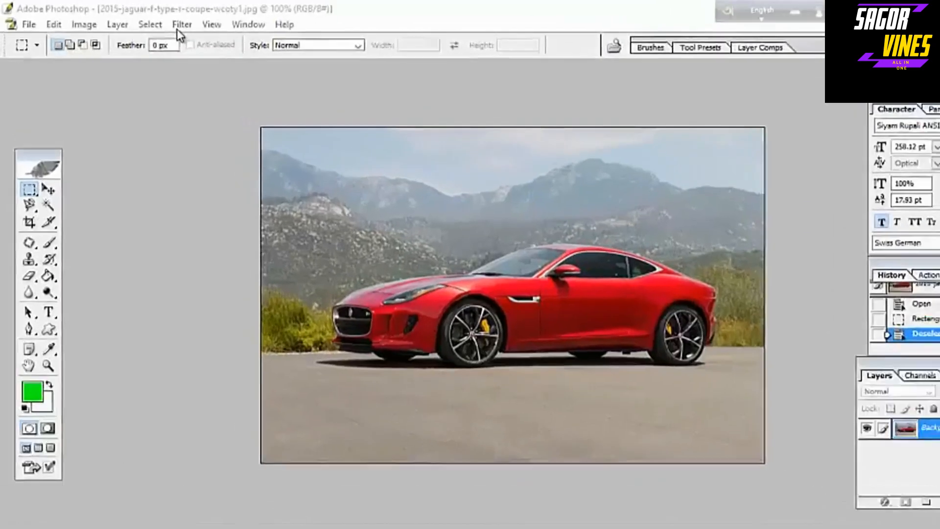
Try Motion Blur on the whole car photo at angle 0° and distance 50 pixels, and undo it.
{"action": "left_click", "coordinate": [179, 25]}
{"action": "mouse_move", "coordinate": [293, 191]}
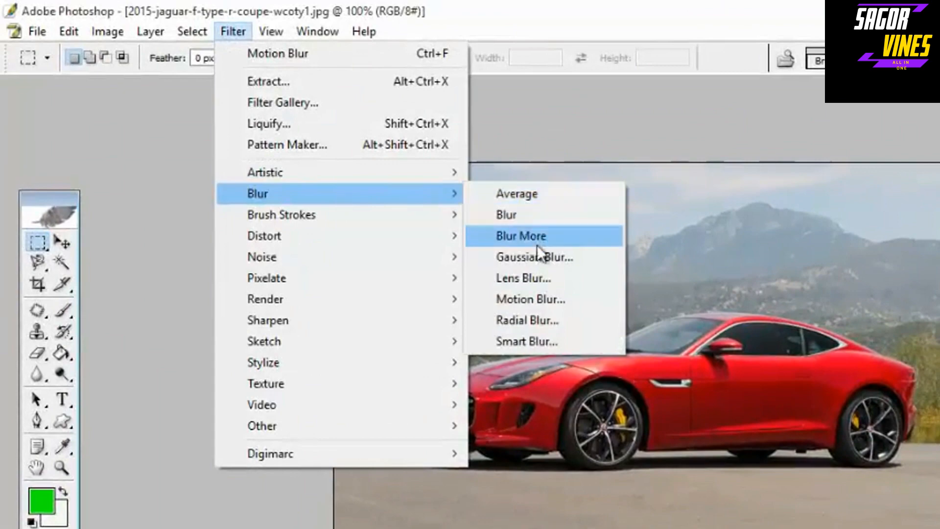
{"action": "left_click", "coordinate": [539, 297]}
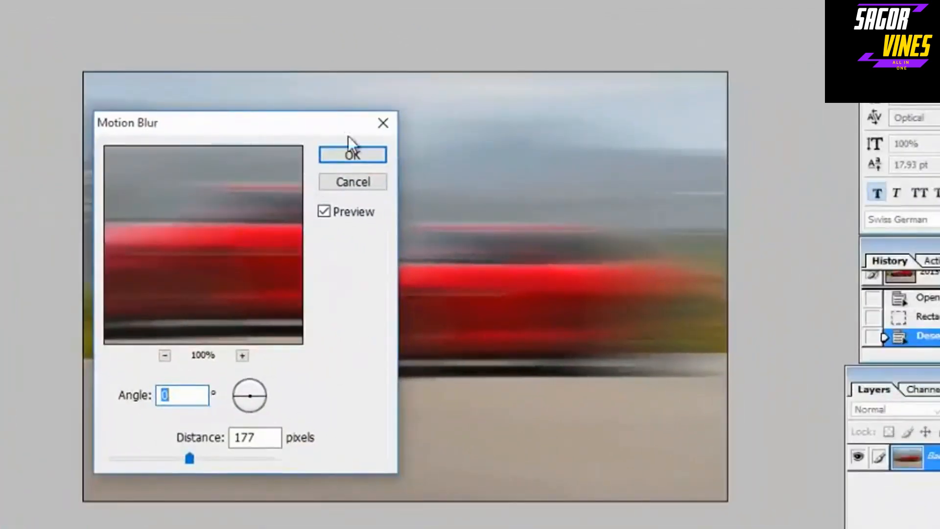
{"action": "left_click_drag", "start_coordinate": [348, 136], "coordinate": [677, 141]}
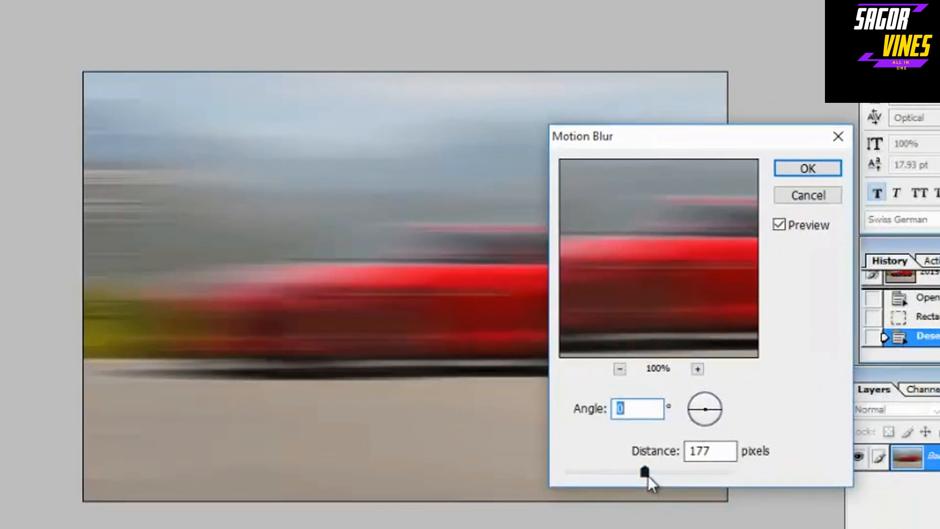
{"action": "left_click_drag", "start_coordinate": [647, 475], "coordinate": [608, 471]}
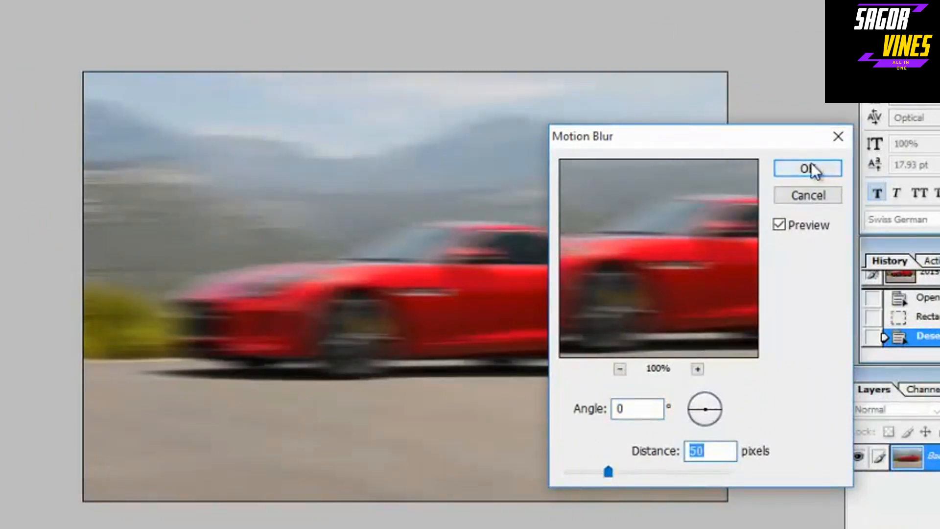
{"action": "left_click", "coordinate": [810, 166]}
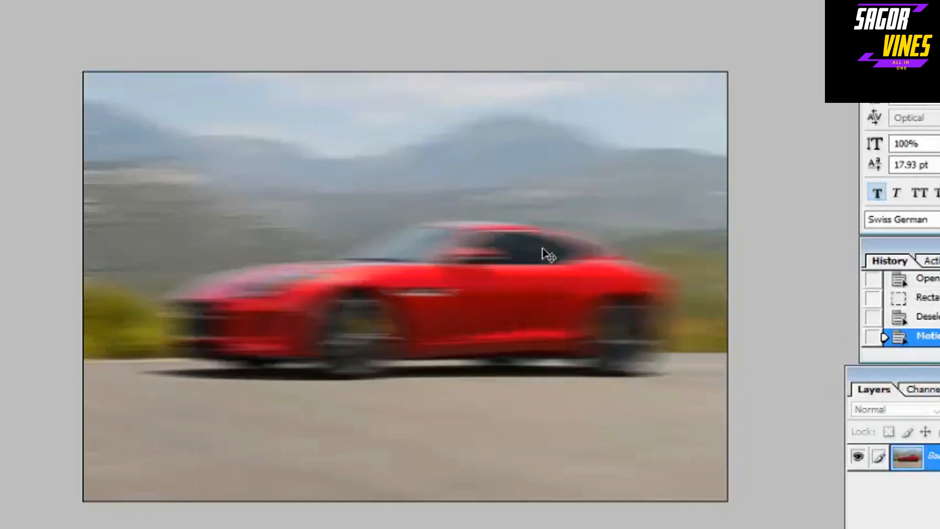
{"action": "key", "text": "ctrl+z"}
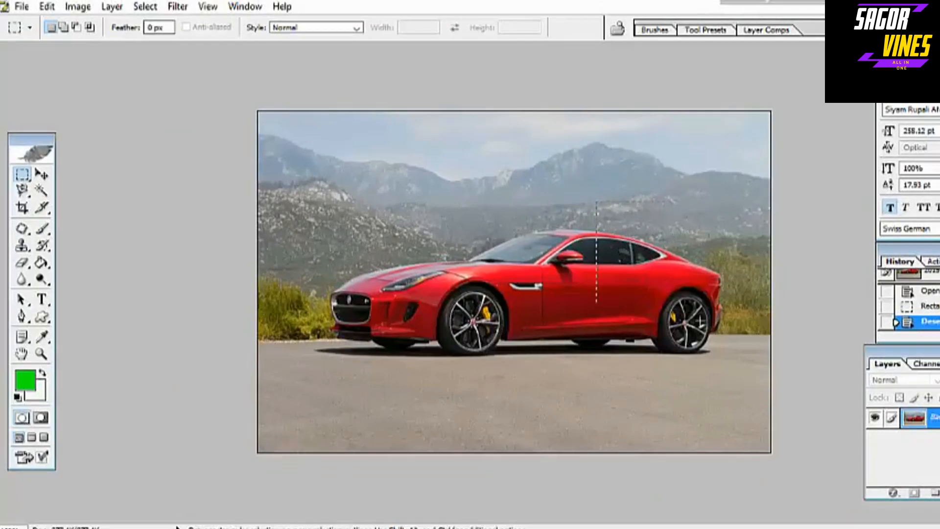
Select the rear half of the car with a rectangular marquee, apply Motion Blur at angle 0° and distance 40 pixels, and deselect.
{"action": "left_click_drag", "start_coordinate": [787, 363], "coordinate": [803, 380]}
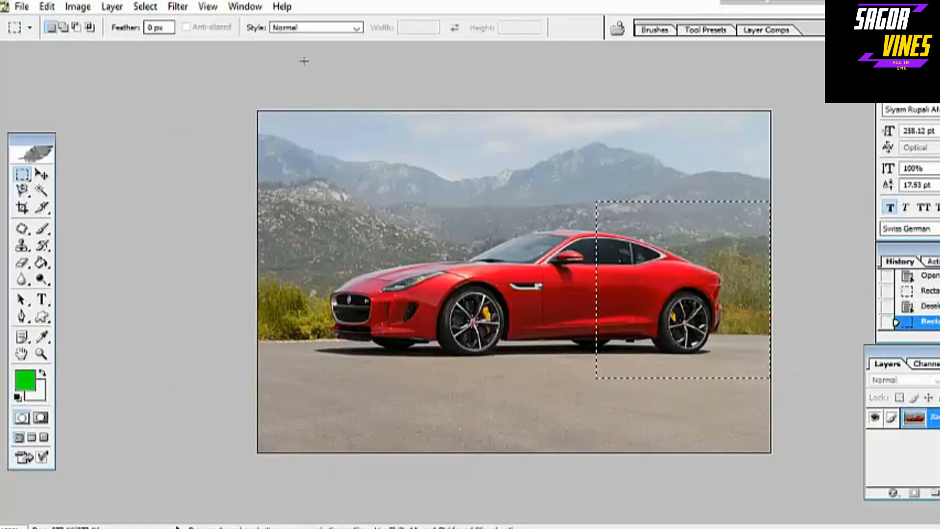
{"action": "left_click", "coordinate": [178, 11]}
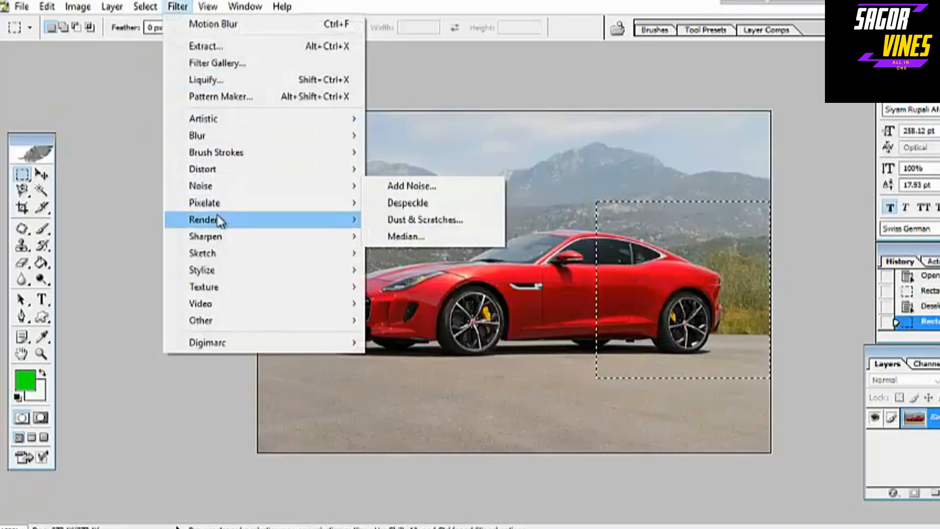
{"action": "mouse_move", "coordinate": [224, 137]}
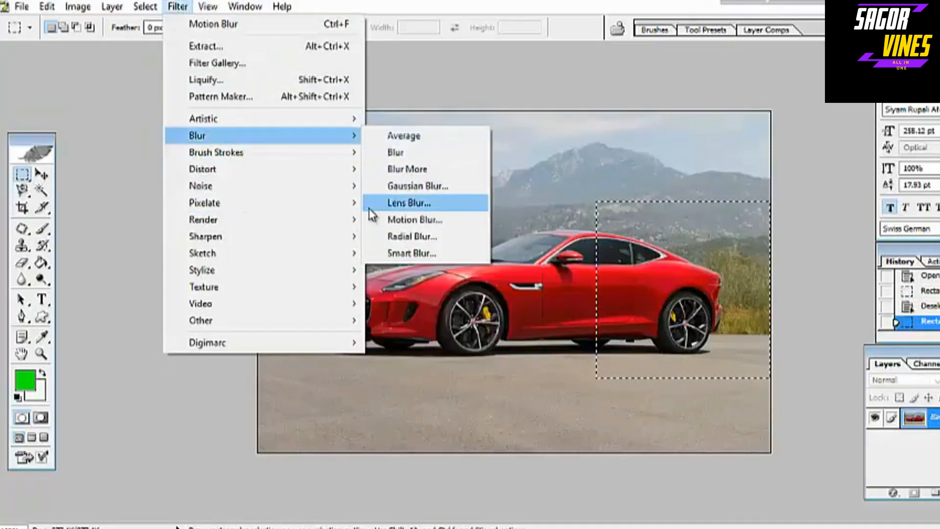
{"action": "left_click", "coordinate": [415, 219]}
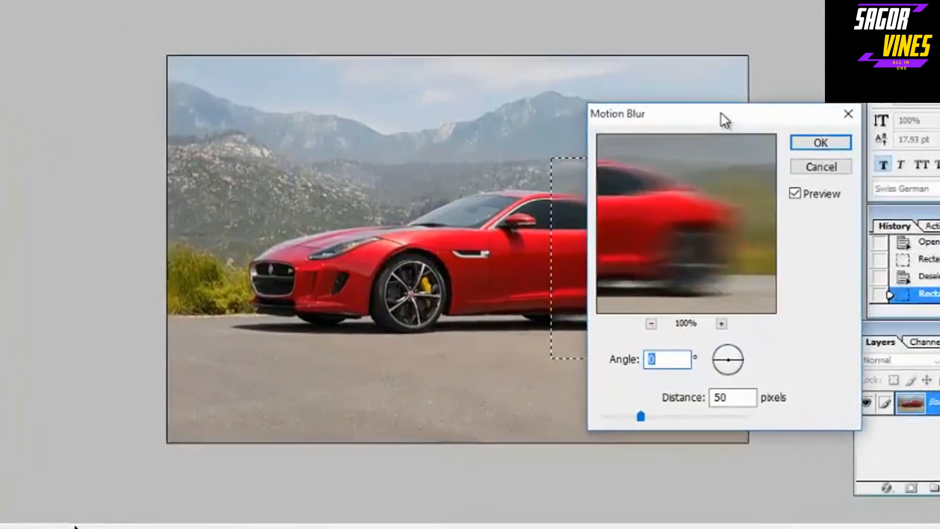
{"action": "left_click_drag", "start_coordinate": [725, 120], "coordinate": [329, 138]}
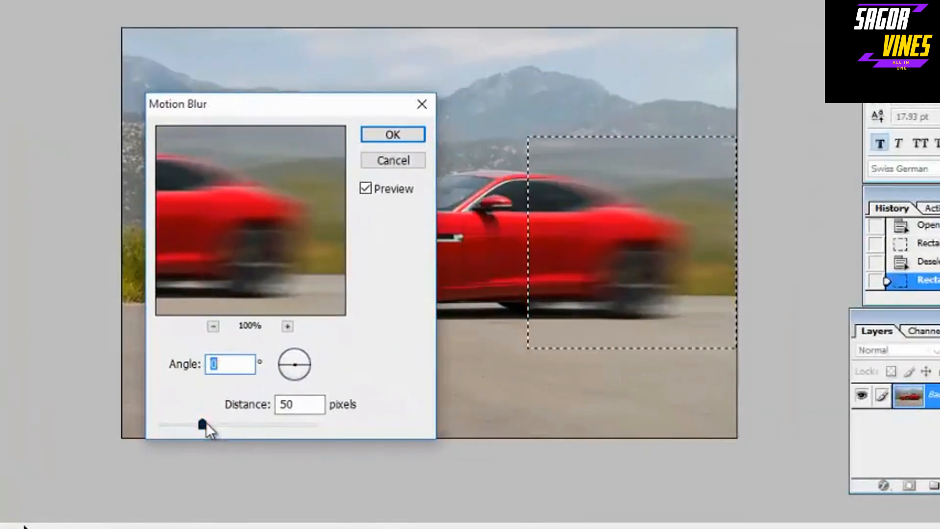
{"action": "mouse_move", "coordinate": [204, 424]}
{"action": "left_mouse_down"}
{"action": "mouse_move", "coordinate": [213, 425]}
{"action": "mouse_move", "coordinate": [194, 424]}
{"action": "left_mouse_up"}
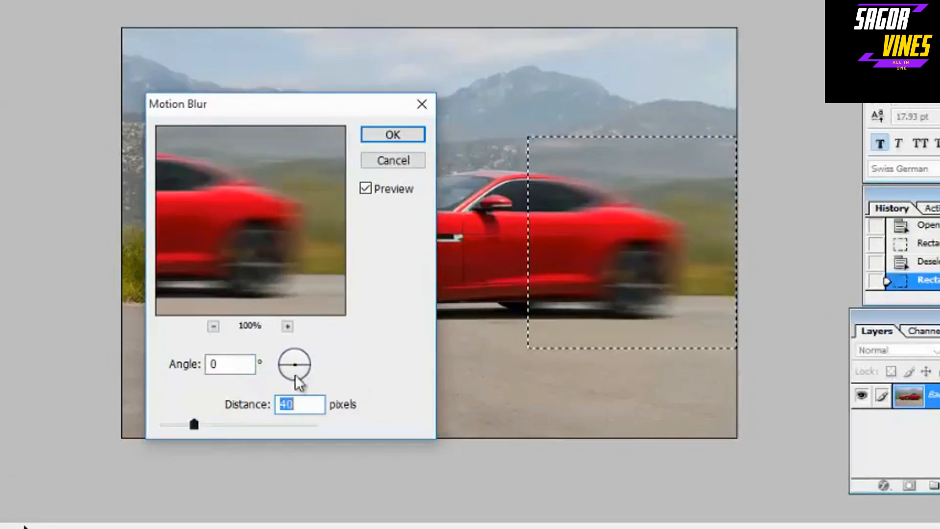
{"action": "left_click", "coordinate": [403, 136]}
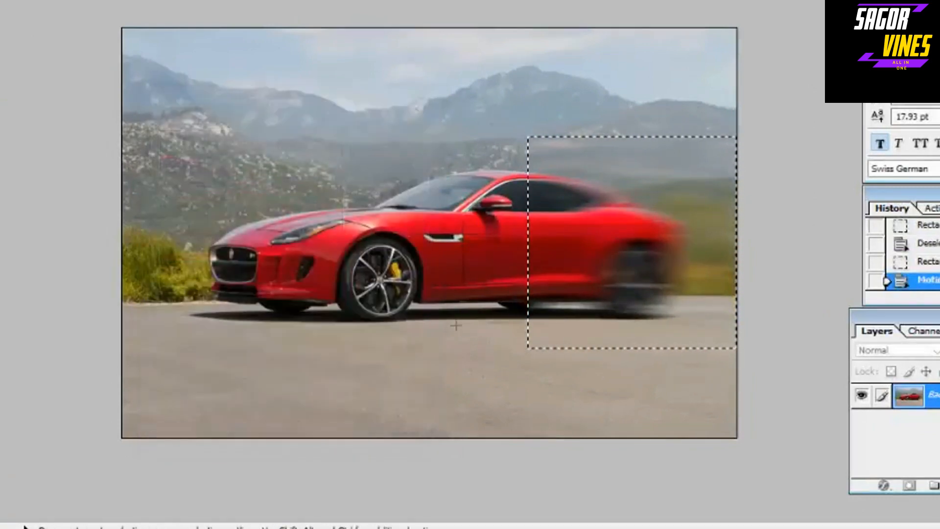
{"action": "left_click", "coordinate": [517, 377]}
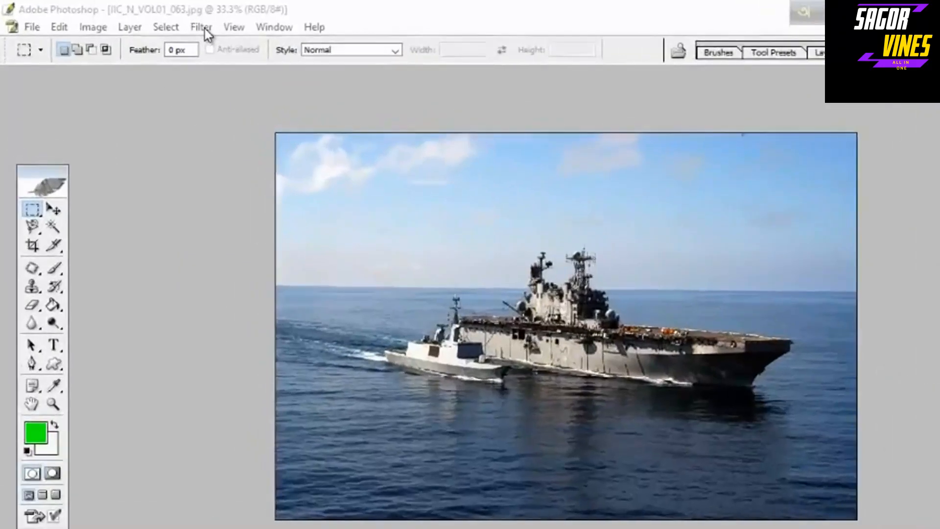
Try the Twirl distortion on the whole ship photo at an angle of -85°, and undo it.
{"action": "left_click", "coordinate": [203, 28]}
{"action": "mouse_move", "coordinate": [248, 202]}
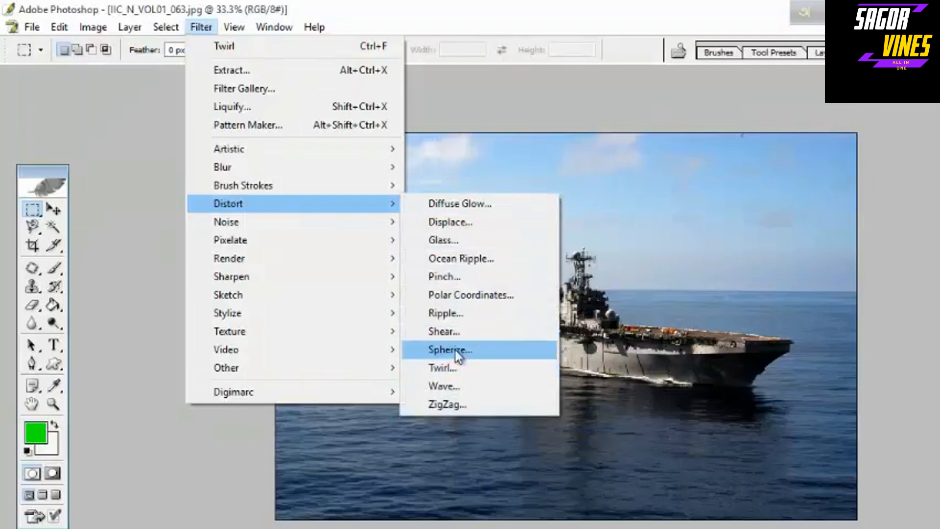
{"action": "left_click", "coordinate": [429, 367]}
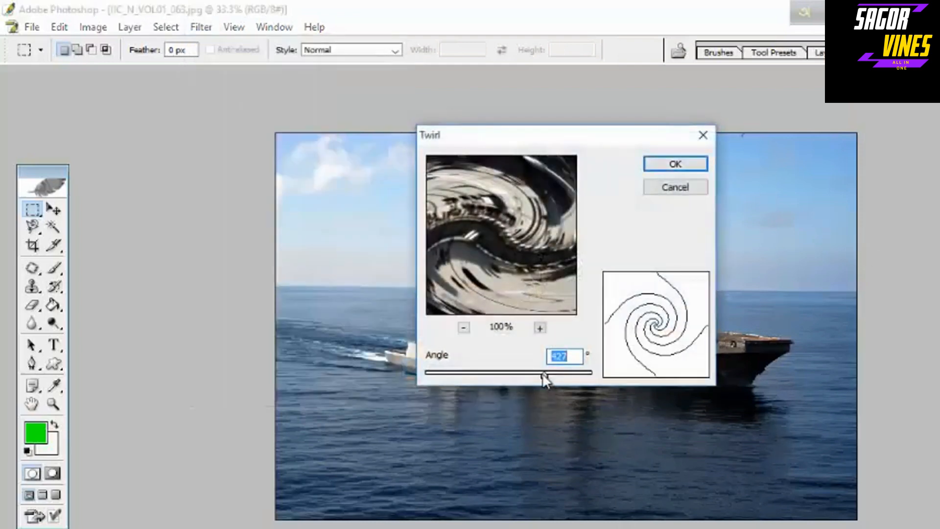
{"action": "left_click_drag", "start_coordinate": [543, 374], "coordinate": [504, 378]}
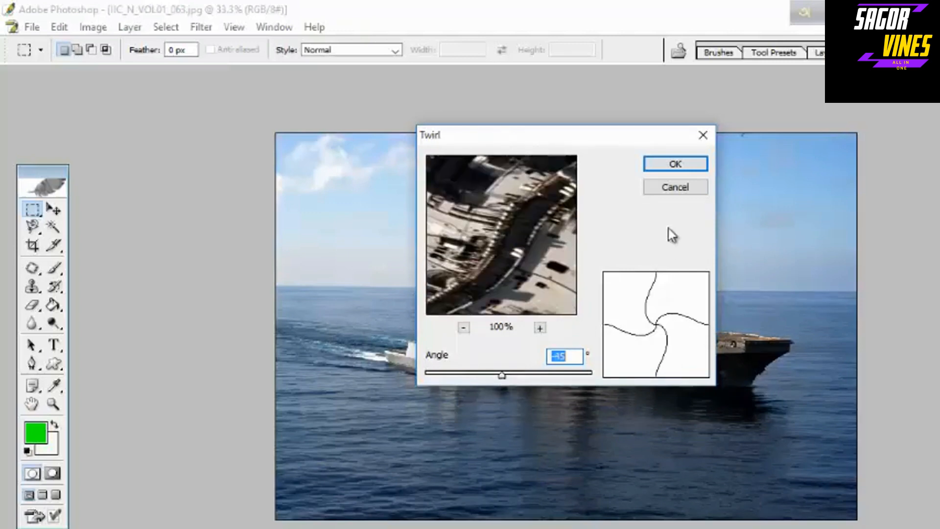
{"action": "left_click", "coordinate": [674, 163]}
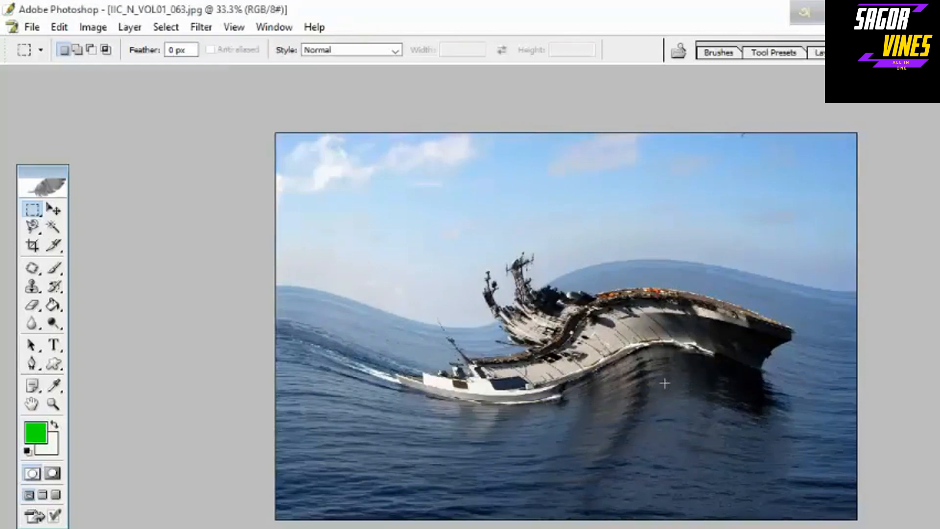
{"action": "key", "text": "ctrl+z"}
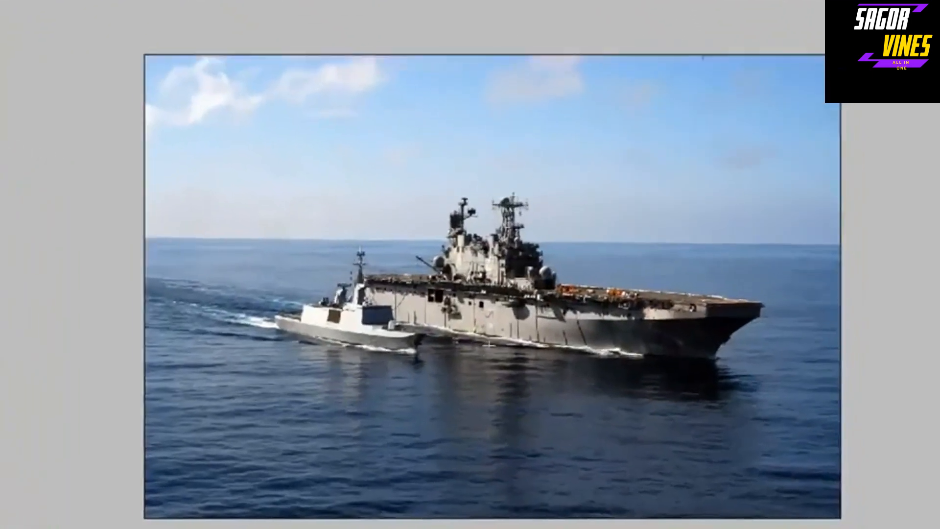
Select a rectangle of water below the large ship, twirl it into a whirlpool with a positive angle, and deselect.
{"action": "left_click_drag", "start_coordinate": [539, 382], "coordinate": [679, 492]}
{"action": "left_click_drag", "start_coordinate": [609, 482], "coordinate": [722, 518]}
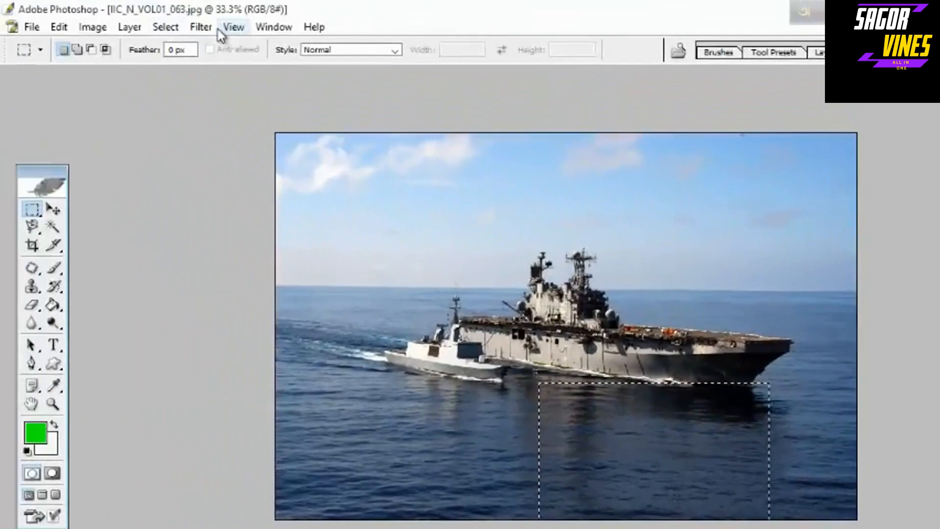
{"action": "left_click", "coordinate": [201, 26]}
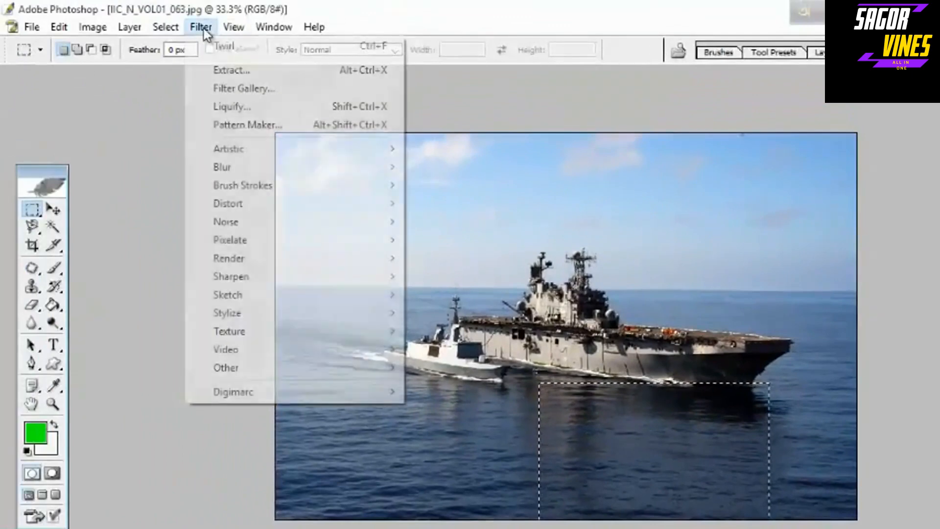
{"action": "mouse_move", "coordinate": [274, 205]}
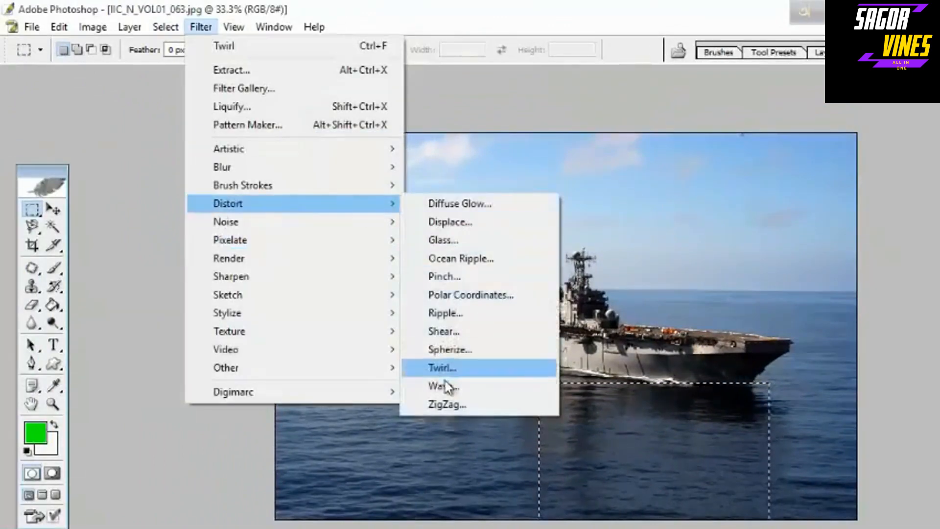
{"action": "left_click", "coordinate": [445, 368]}
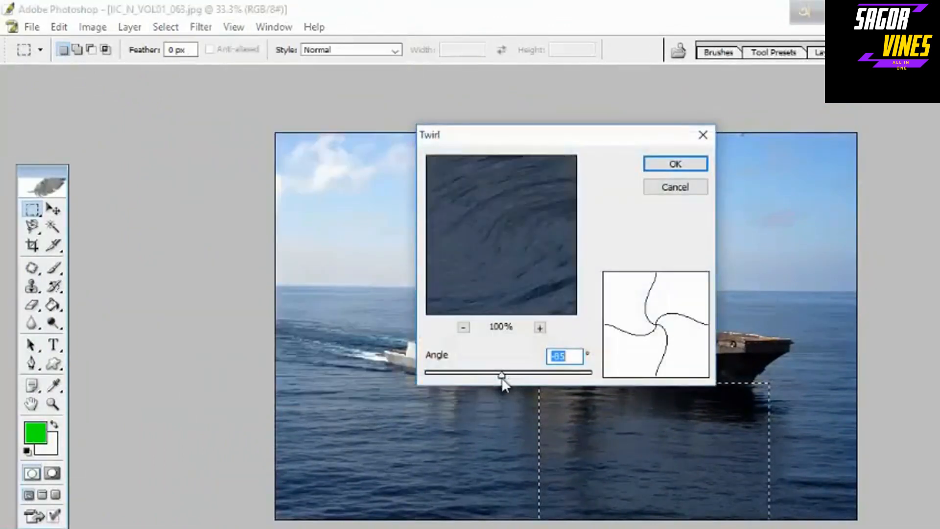
{"action": "left_click_drag", "start_coordinate": [506, 377], "coordinate": [534, 377]}
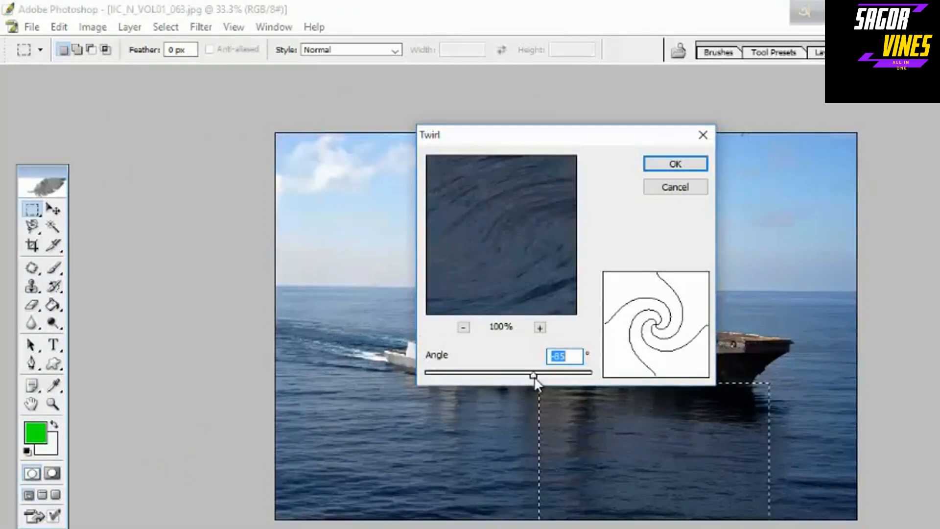
{"action": "left_click", "coordinate": [680, 164]}
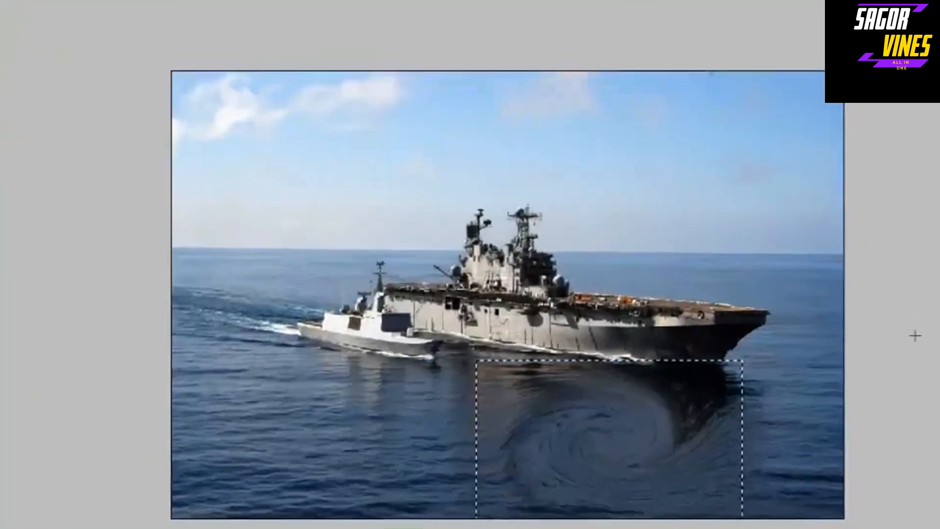
{"action": "key", "text": "ctrl+d"}
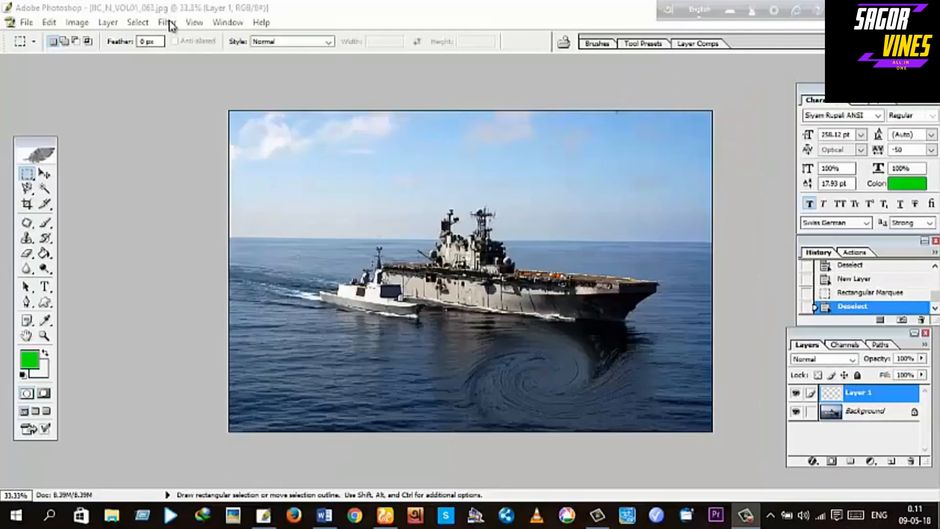
{"action": "left_click", "coordinate": [167, 22]}
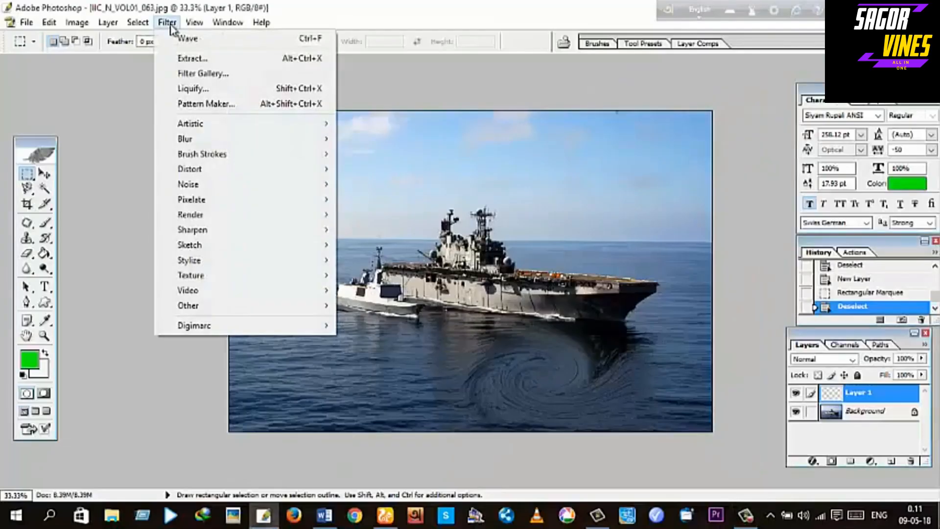
{"action": "mouse_move", "coordinate": [203, 168]}
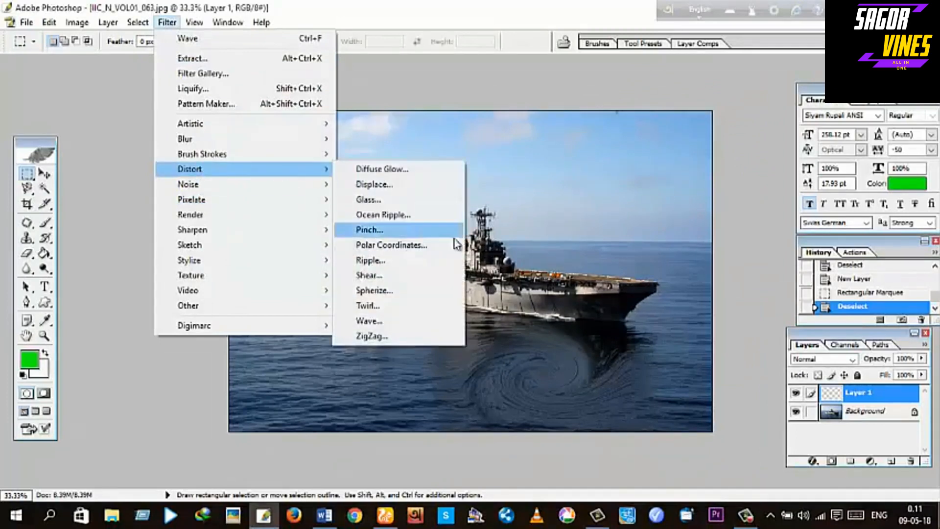
{"action": "left_click", "coordinate": [644, 236]}
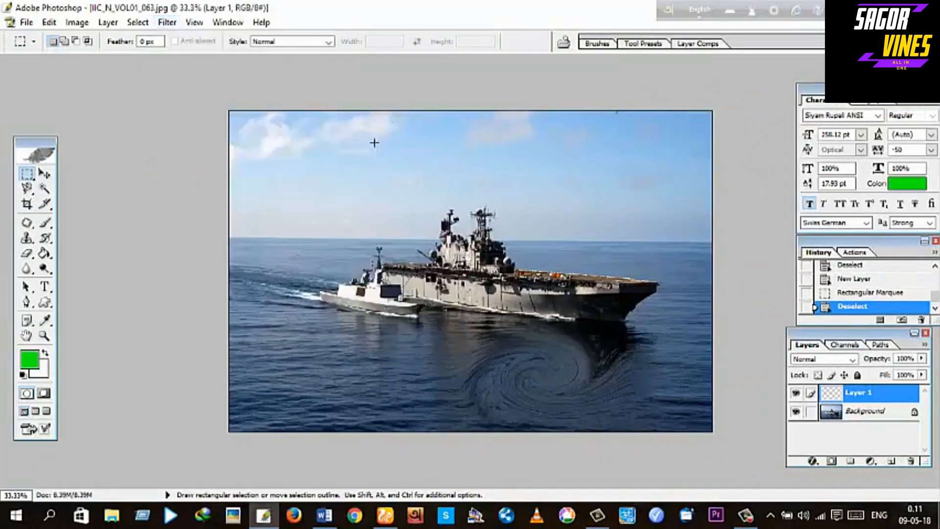
Draw a wide rectangular selection in the sky on Layer 1, fill it with the green foreground colour, and deselect.
{"action": "left_click_drag", "start_coordinate": [364, 120], "coordinate": [635, 197]}
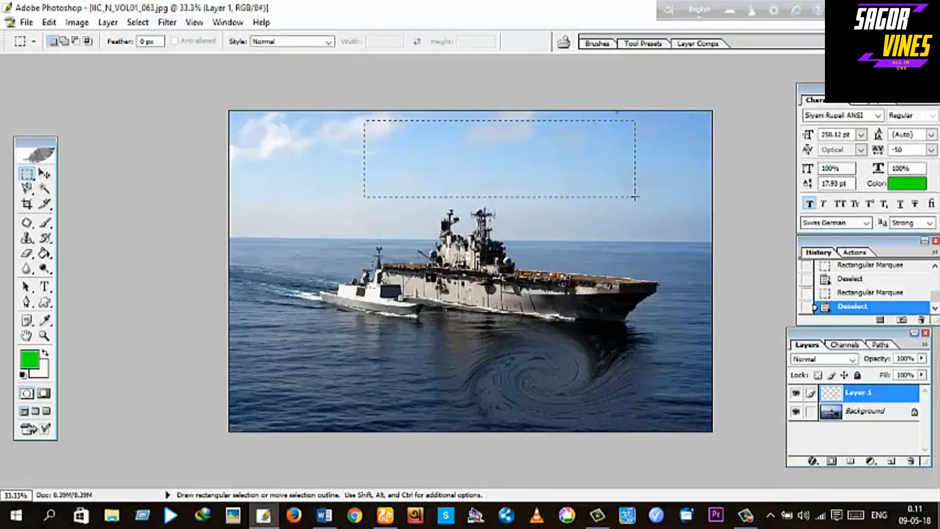
{"action": "left_click", "coordinate": [44, 253]}
{"action": "left_click", "coordinate": [499, 153]}
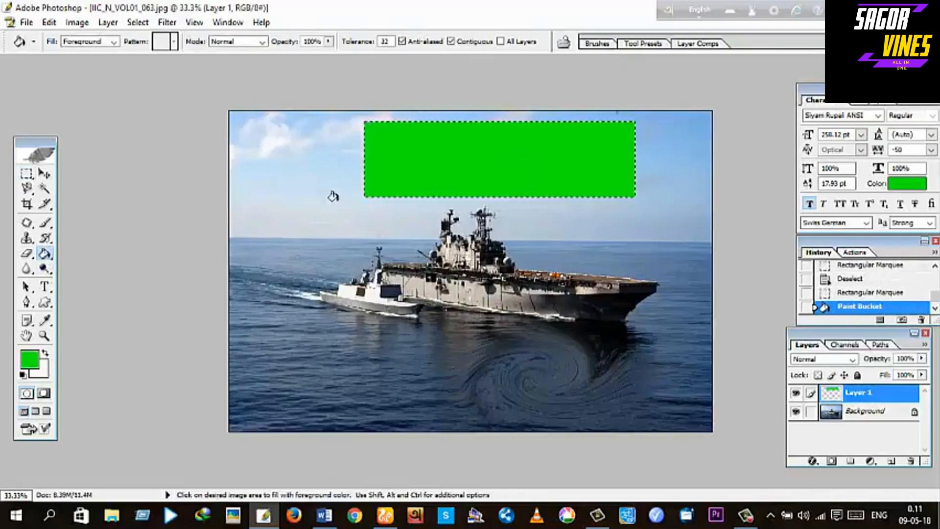
{"action": "left_click", "coordinate": [26, 173]}
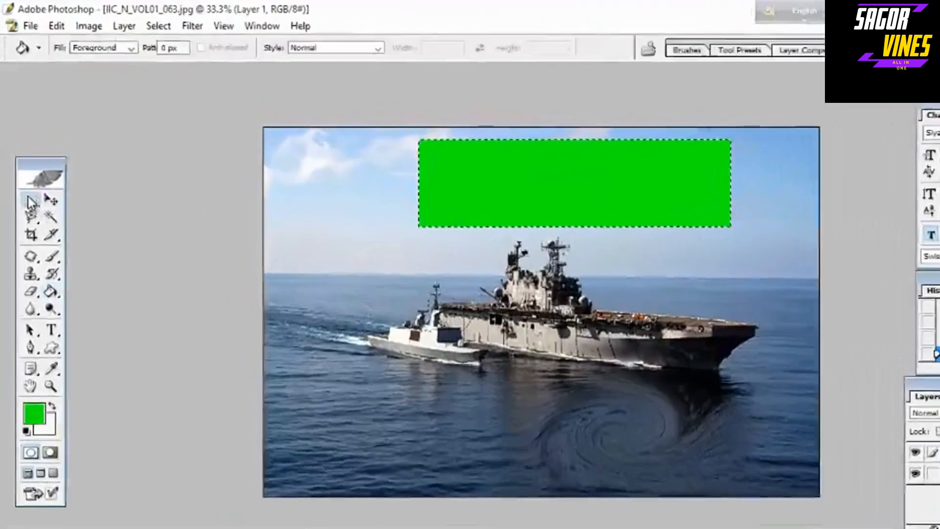
{"action": "key", "text": "ctrl+d"}
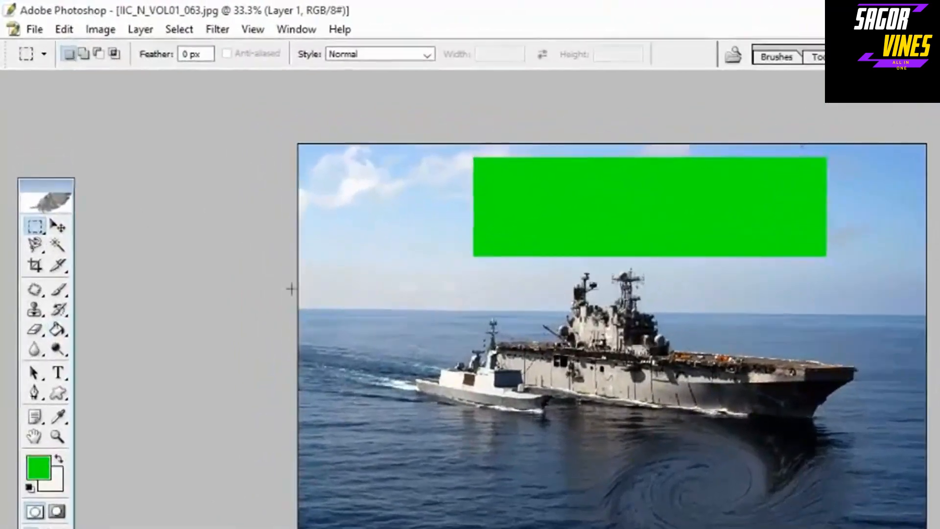
Apply the Wave distortion to the green rectangle with 6 generators, Sine type, wavelength 48 and amplitude 5 to 35.
{"action": "left_click", "coordinate": [221, 31]}
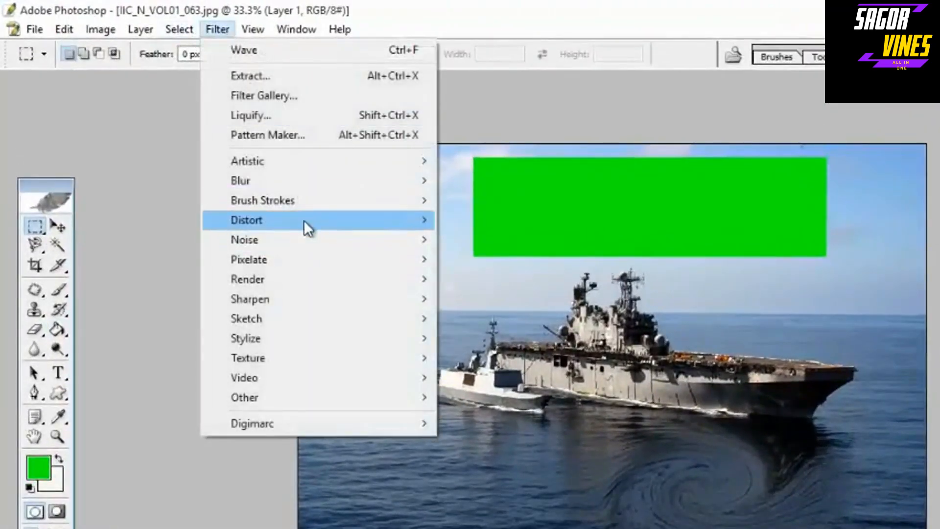
{"action": "mouse_move", "coordinate": [372, 226]}
{"action": "left_click", "coordinate": [482, 416]}
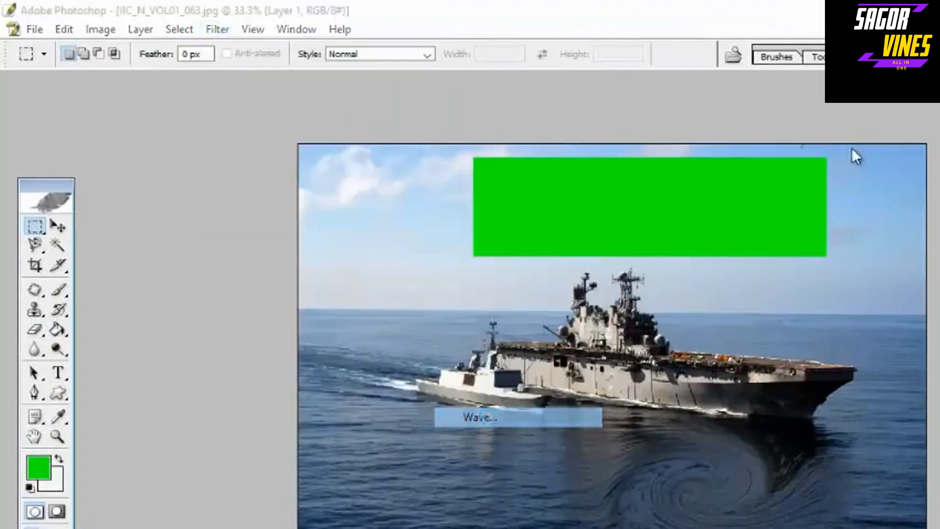
{"action": "left_click_drag", "start_coordinate": [644, 115], "coordinate": [395, 143]}
{"action": "left_click_drag", "start_coordinate": [186, 206], "coordinate": [177, 206]}
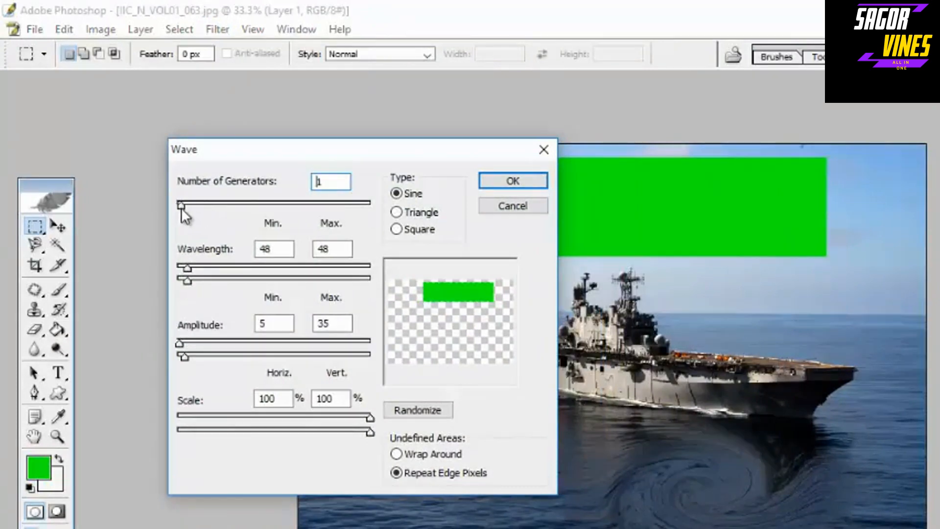
{"action": "left_click_drag", "start_coordinate": [184, 213], "coordinate": [193, 207]}
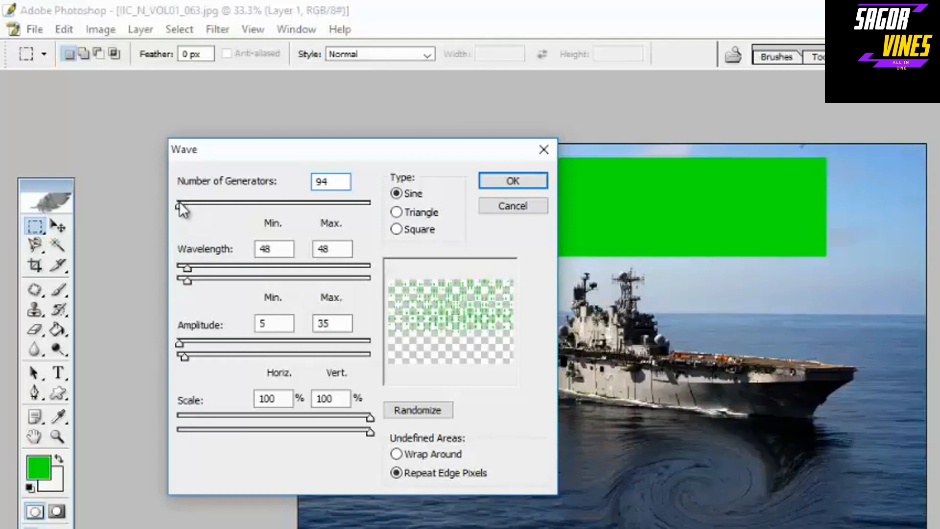
{"action": "left_click_drag", "start_coordinate": [183, 209], "coordinate": [179, 207]}
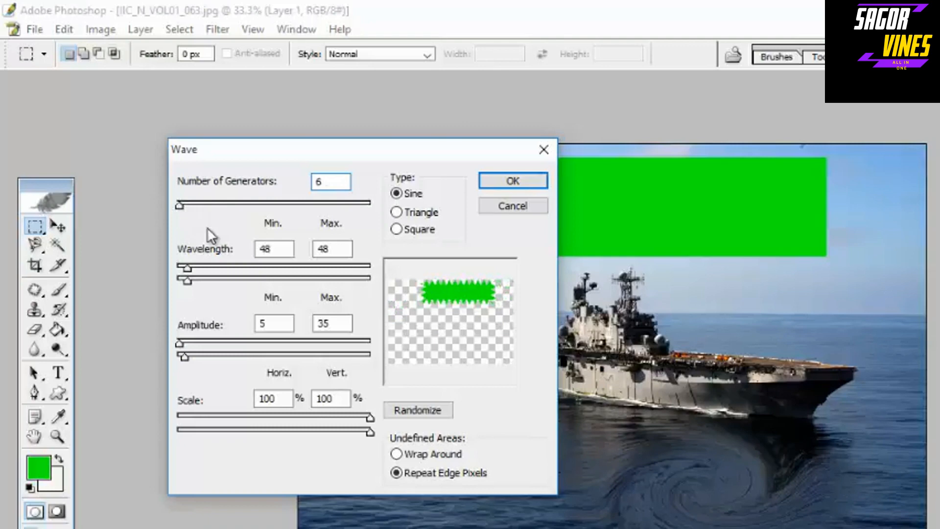
{"action": "left_click", "coordinate": [523, 181]}
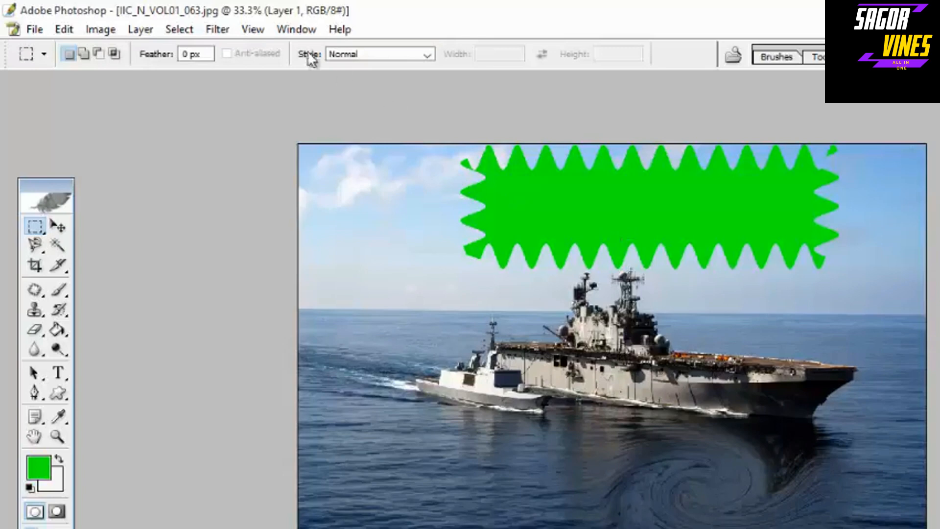
Apply the ZigZag distortion to the green shape with amount 50, a higher ridges setting and the Pond ripples style.
{"action": "left_click", "coordinate": [219, 29]}
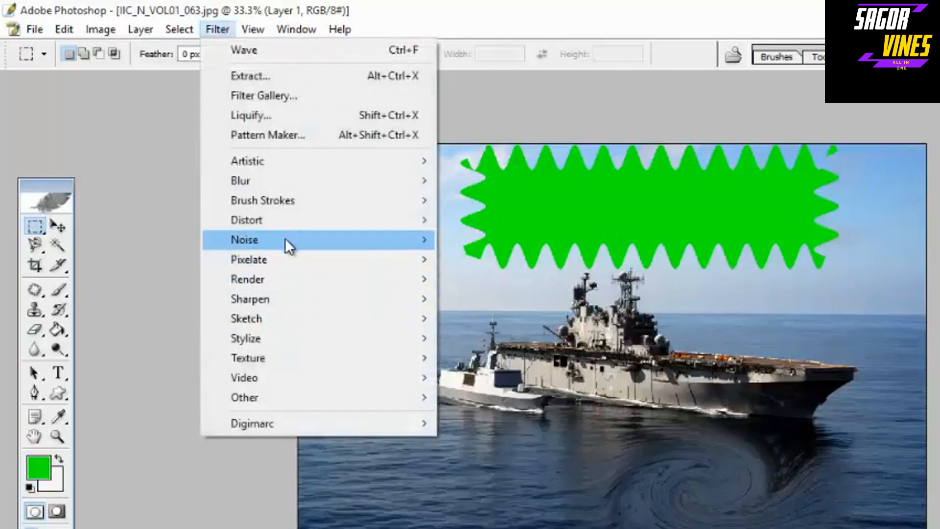
{"action": "mouse_move", "coordinate": [316, 218]}
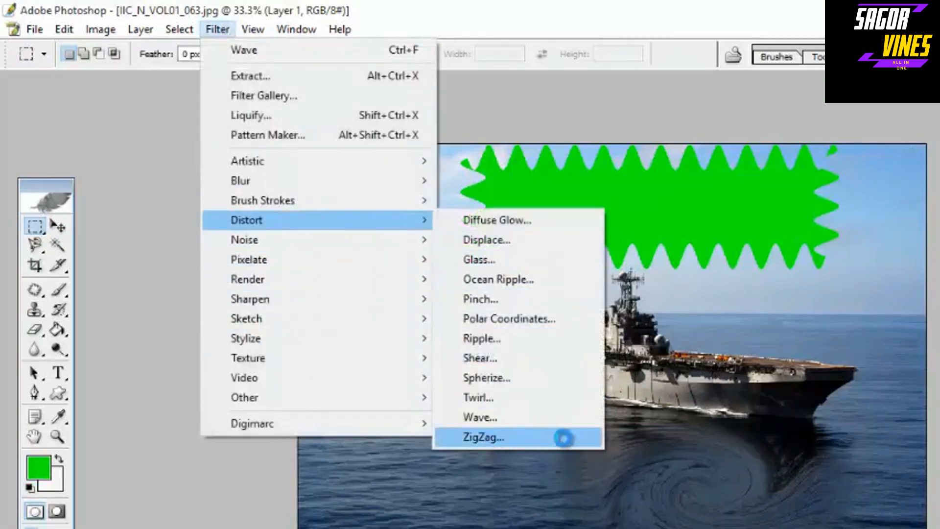
{"action": "left_click", "coordinate": [562, 437]}
{"action": "left_click_drag", "start_coordinate": [633, 119], "coordinate": [401, 114]}
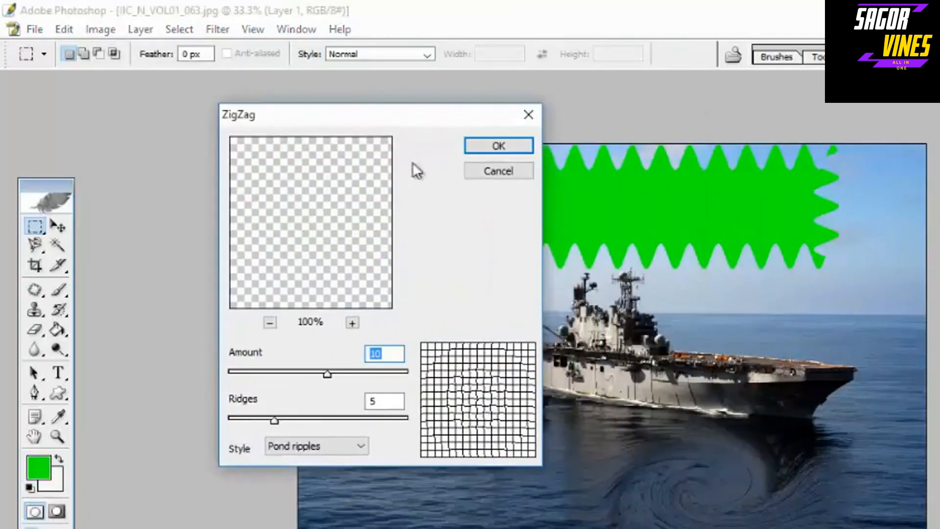
{"action": "left_click_drag", "start_coordinate": [328, 371], "coordinate": [364, 372]}
{"action": "left_click_drag", "start_coordinate": [275, 421], "coordinate": [304, 422]}
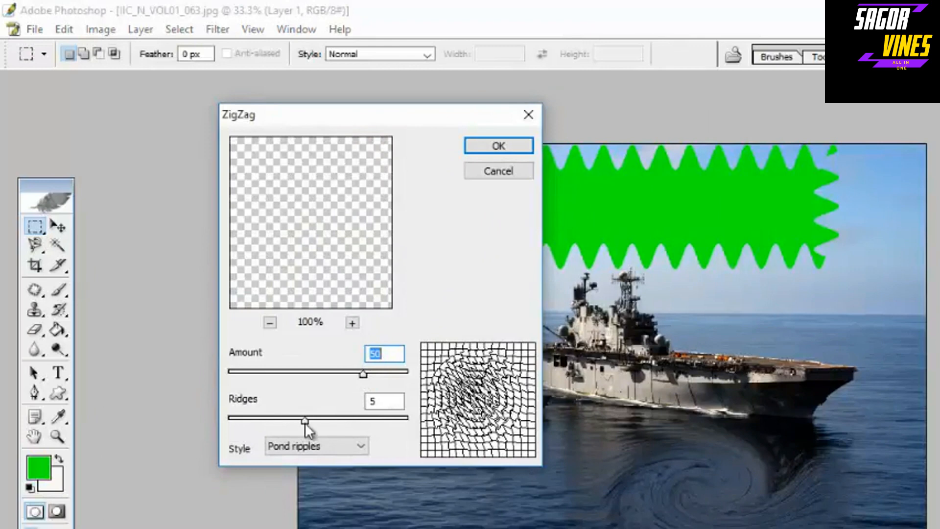
{"action": "left_click", "coordinate": [494, 151]}
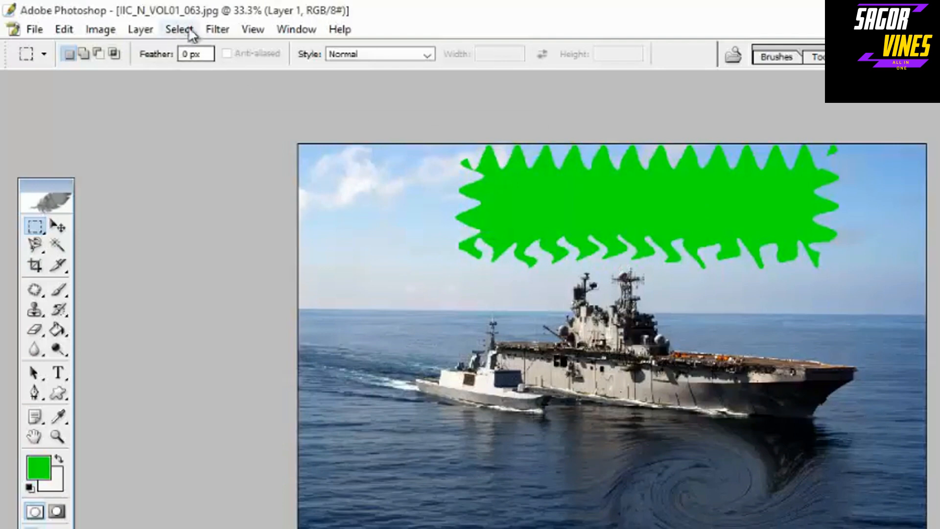
{"action": "left_click", "coordinate": [210, 31]}
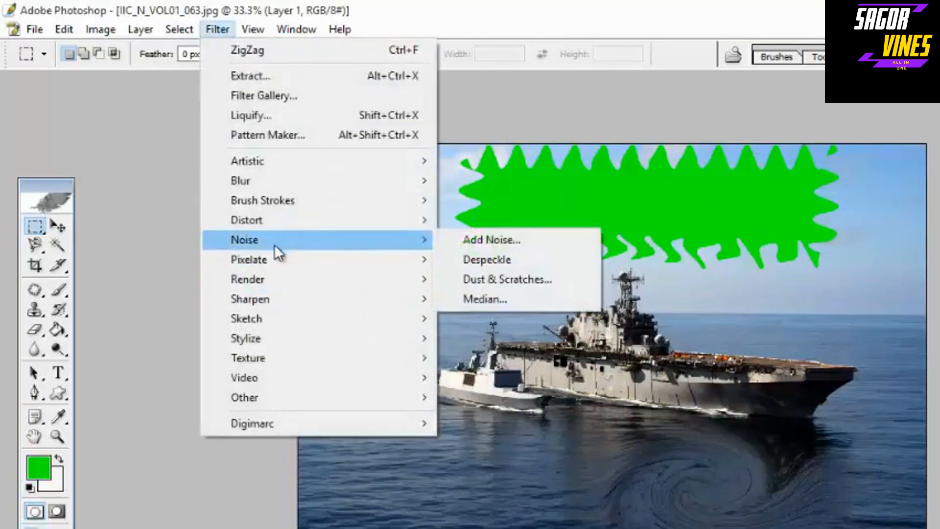
{"action": "mouse_move", "coordinate": [277, 219]}
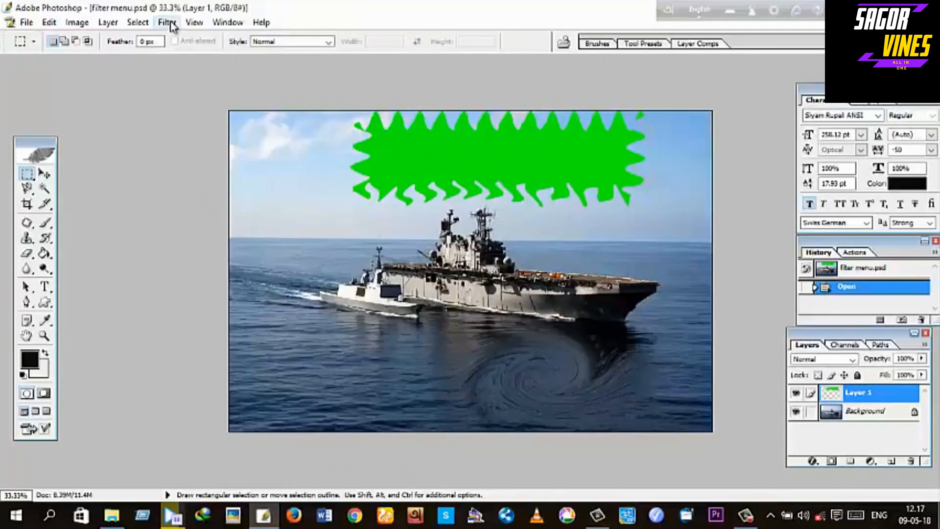
{"action": "left_click", "coordinate": [167, 22]}
{"action": "mouse_move", "coordinate": [208, 174]}
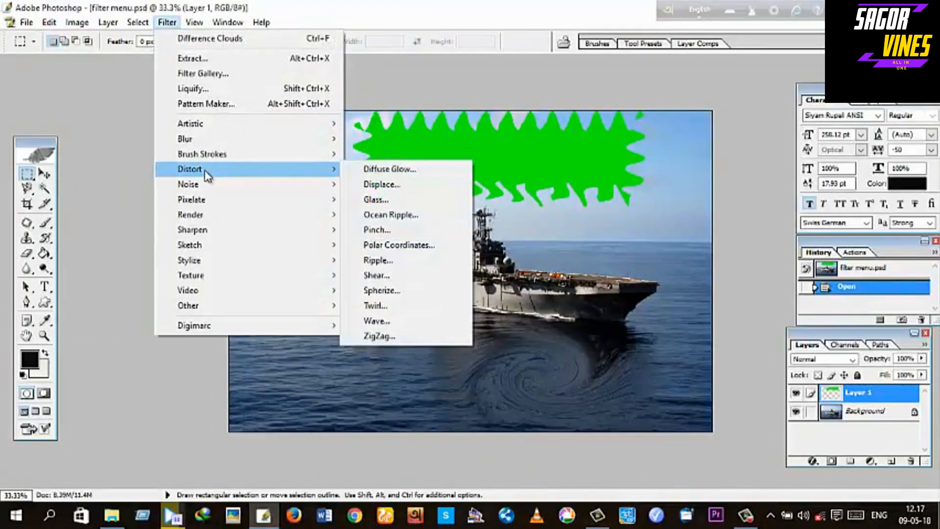
{"action": "mouse_move", "coordinate": [210, 221]}
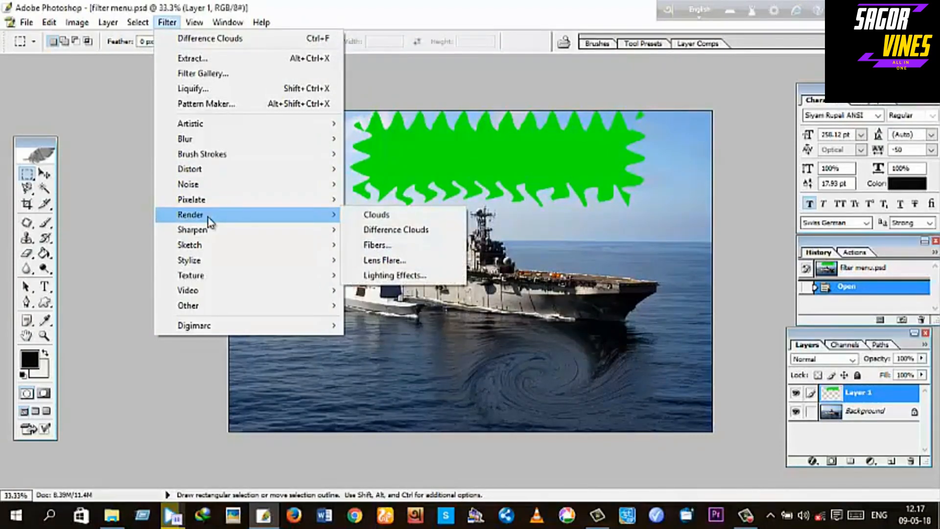
{"action": "left_click", "coordinate": [111, 169]}
Create a new blank document with the offered settings.
{"action": "left_click", "coordinate": [27, 22]}
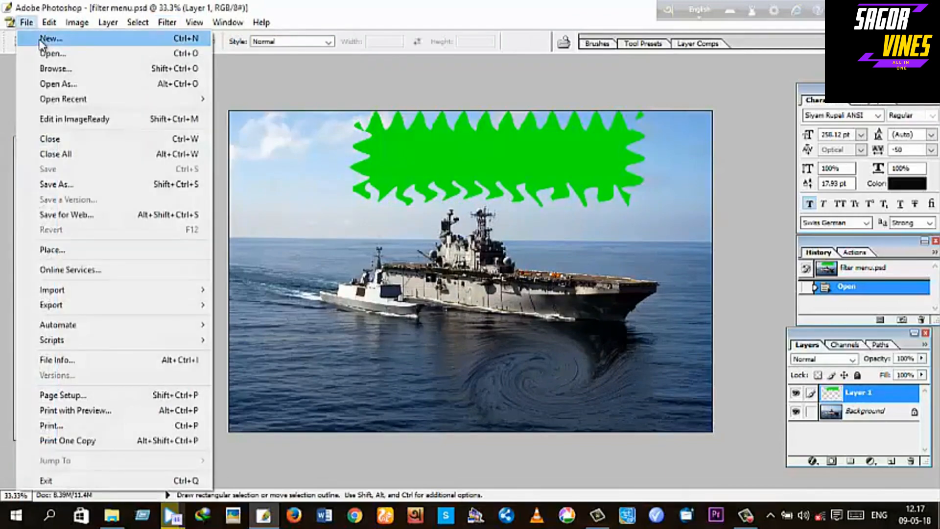
{"action": "left_click", "coordinate": [40, 41]}
{"action": "left_click", "coordinate": [411, 108]}
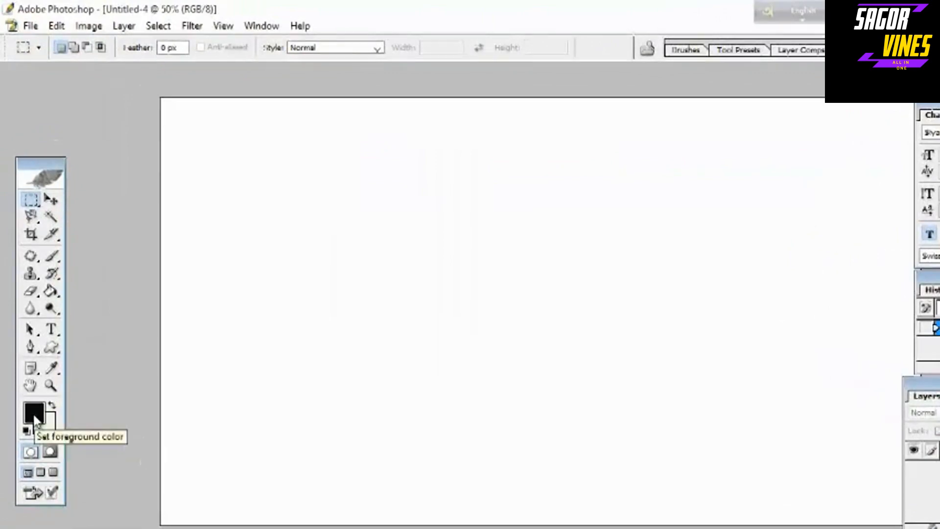
Try rendering Clouds on the blank canvas with a bright blue foreground colour (3576F8).
{"action": "left_click", "coordinate": [34, 416]}
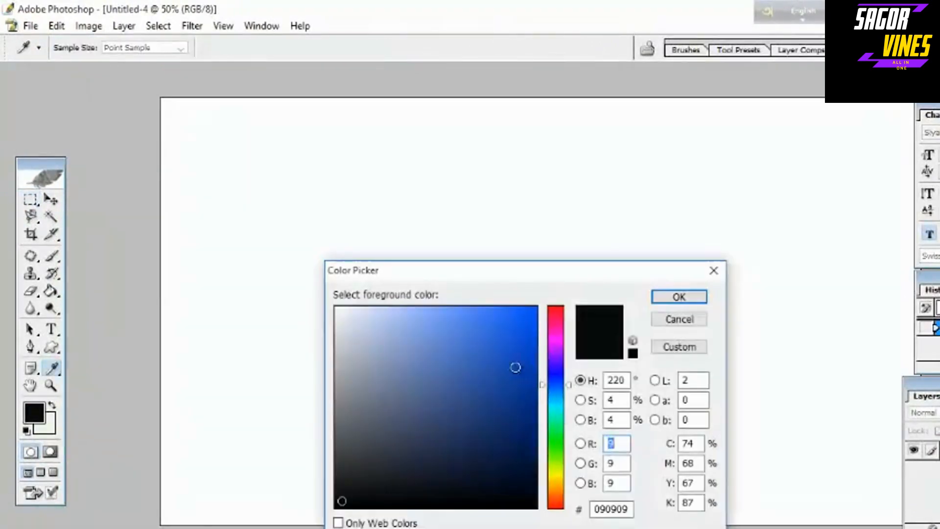
{"action": "left_click", "coordinate": [500, 316]}
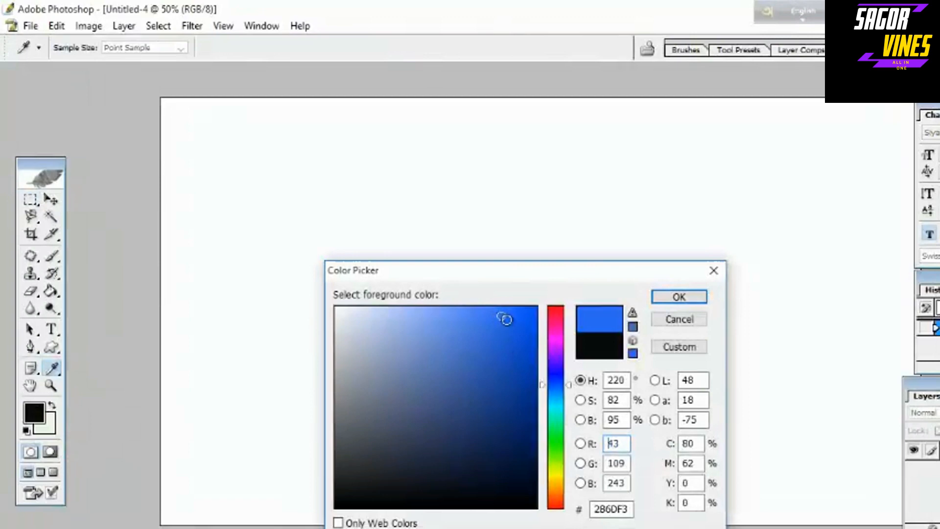
{"action": "left_click", "coordinate": [493, 312]}
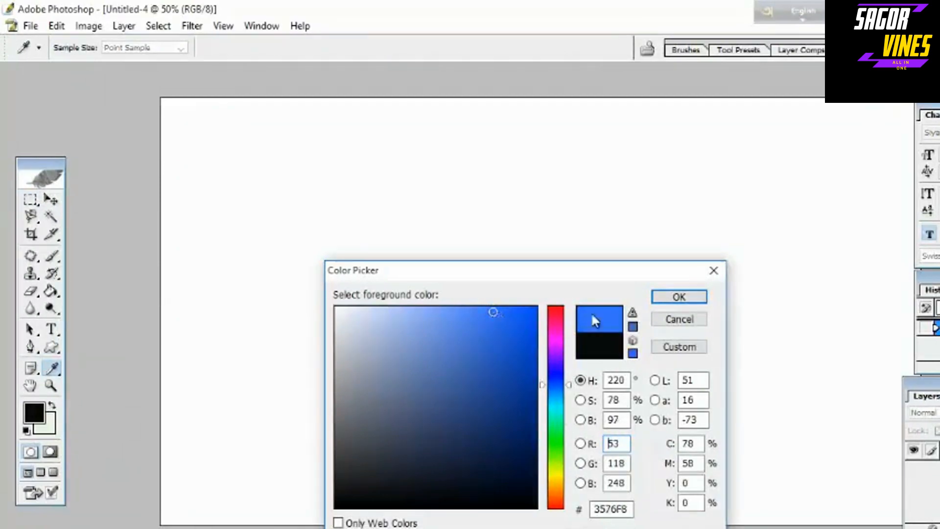
{"action": "left_click", "coordinate": [678, 297]}
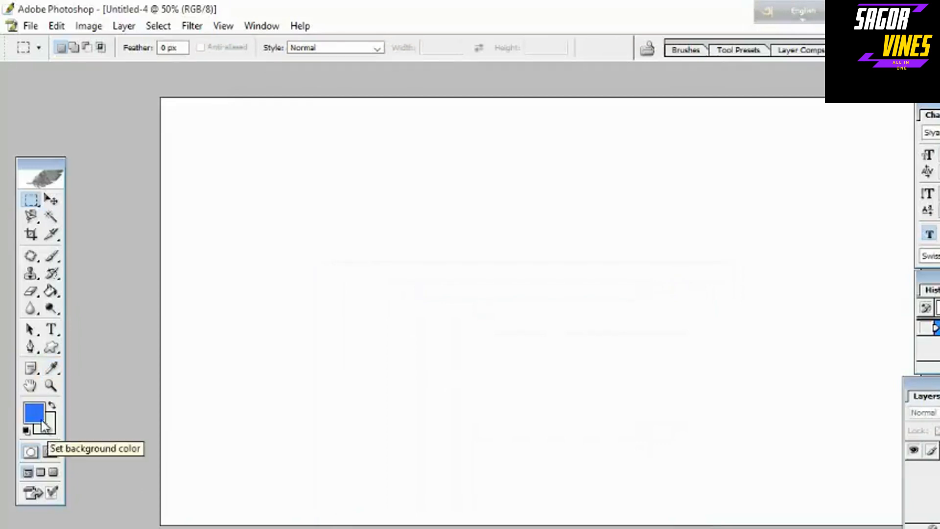
{"action": "left_click", "coordinate": [193, 25]}
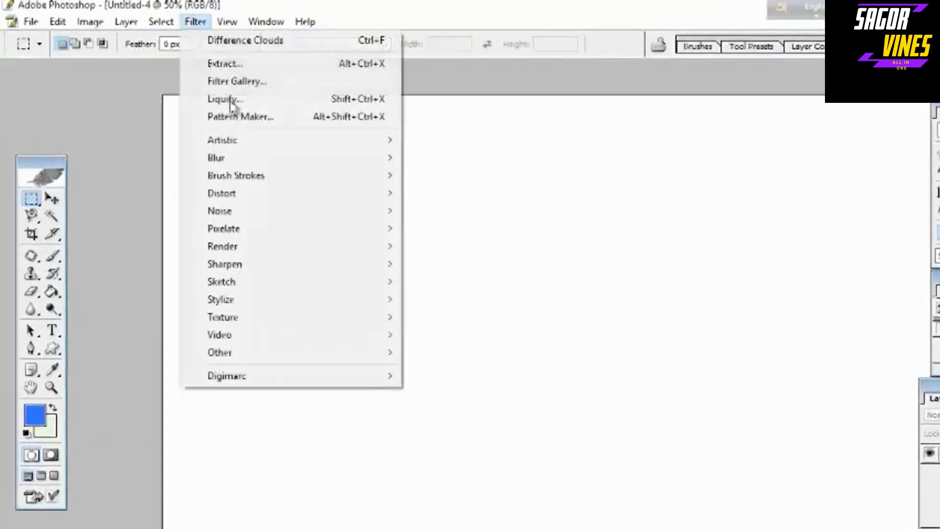
{"action": "mouse_move", "coordinate": [248, 251]}
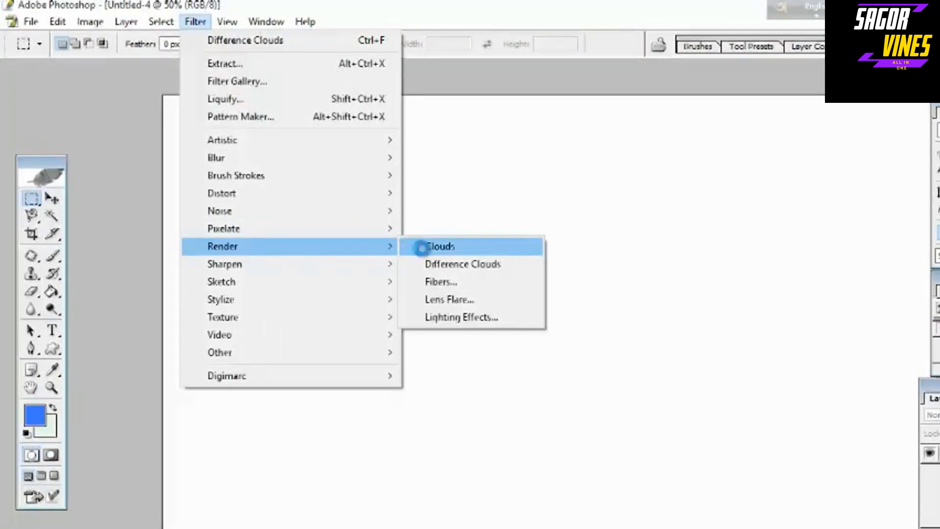
{"action": "left_click", "coordinate": [423, 245]}
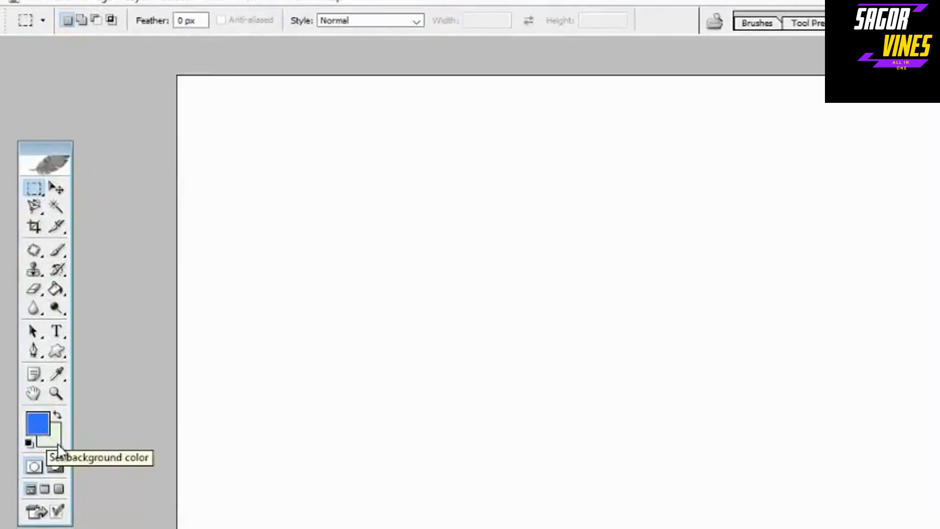
Set the foreground colour to near-black (RGB 14, 15, 15) and render Difference Clouds on the blank canvas.
{"action": "left_click", "coordinate": [34, 424]}
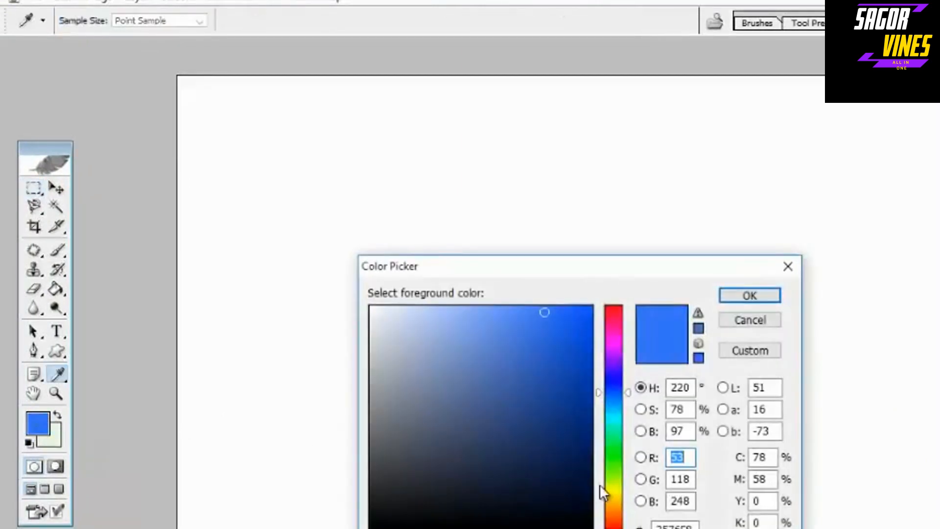
{"action": "left_click", "coordinate": [379, 515]}
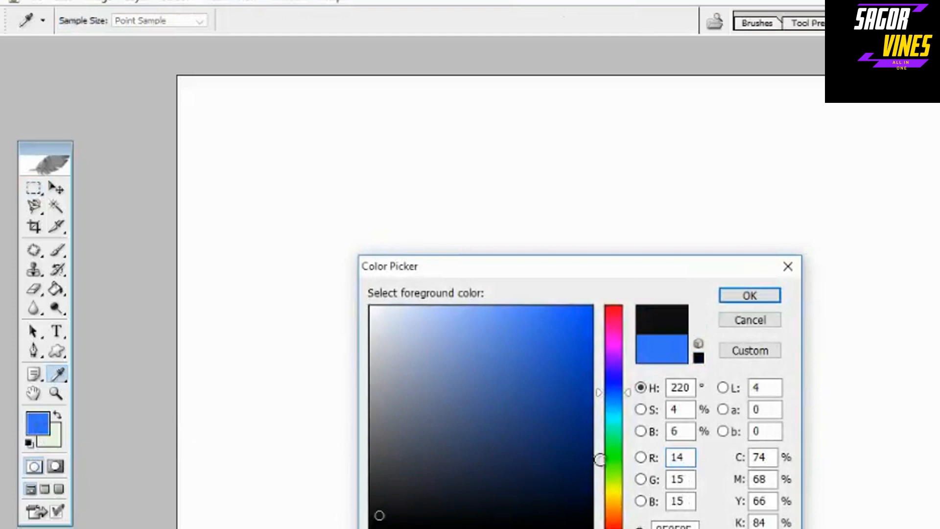
{"action": "left_click", "coordinate": [749, 295]}
{"action": "key", "text": "m"}
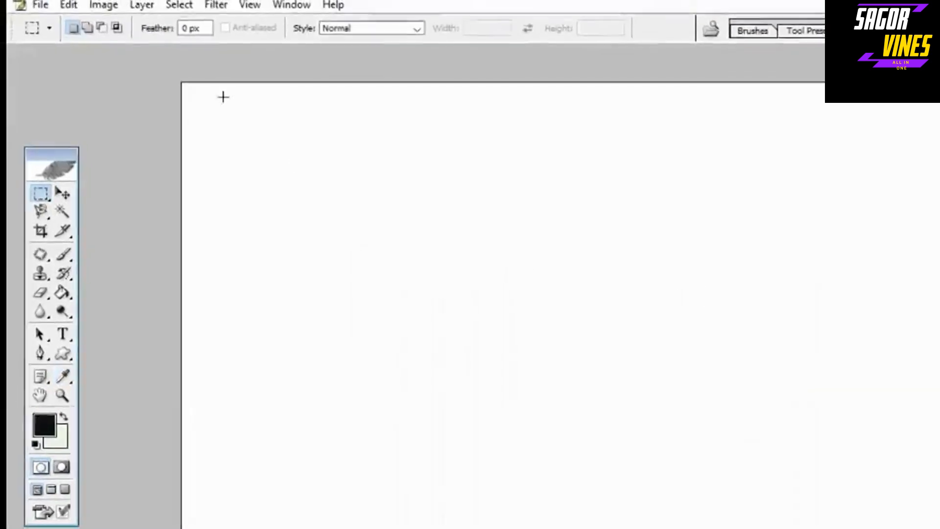
{"action": "left_click", "coordinate": [212, 0]}
{"action": "mouse_move", "coordinate": [278, 252]}
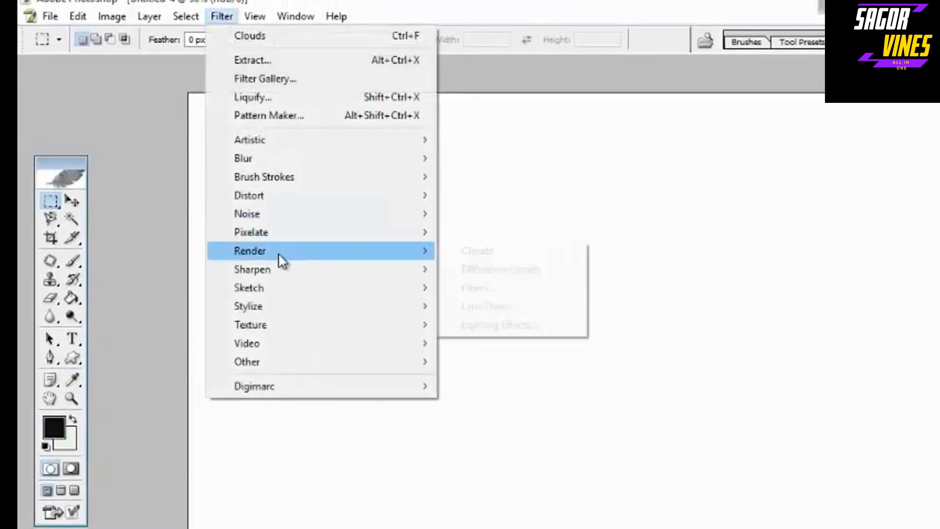
{"action": "left_click", "coordinate": [489, 269]}
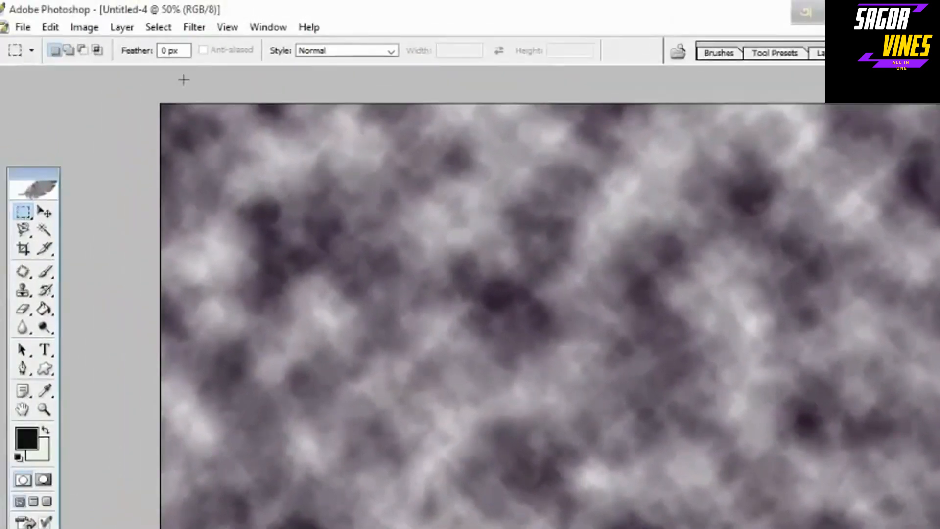
{"action": "left_click", "coordinate": [195, 28]}
{"action": "mouse_move", "coordinate": [239, 266]}
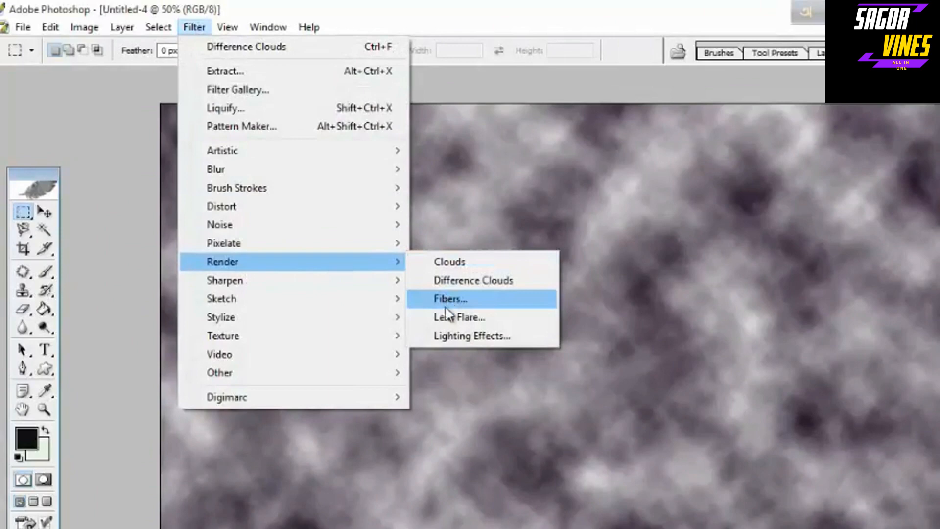
{"action": "left_click", "coordinate": [378, 488]}
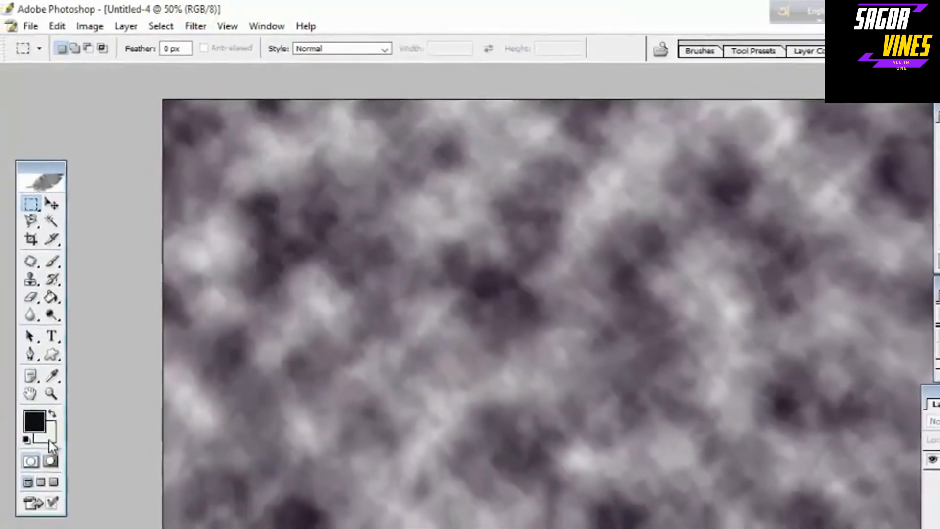
Set the background colour to bright magenta and the foreground colour to bright green (hue 114°).
{"action": "left_click", "coordinate": [47, 446]}
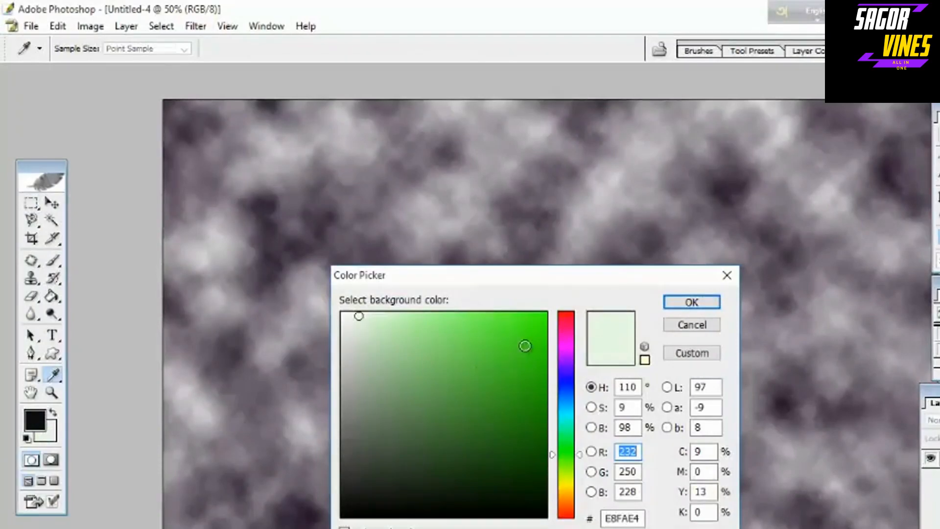
{"action": "left_click", "coordinate": [526, 324]}
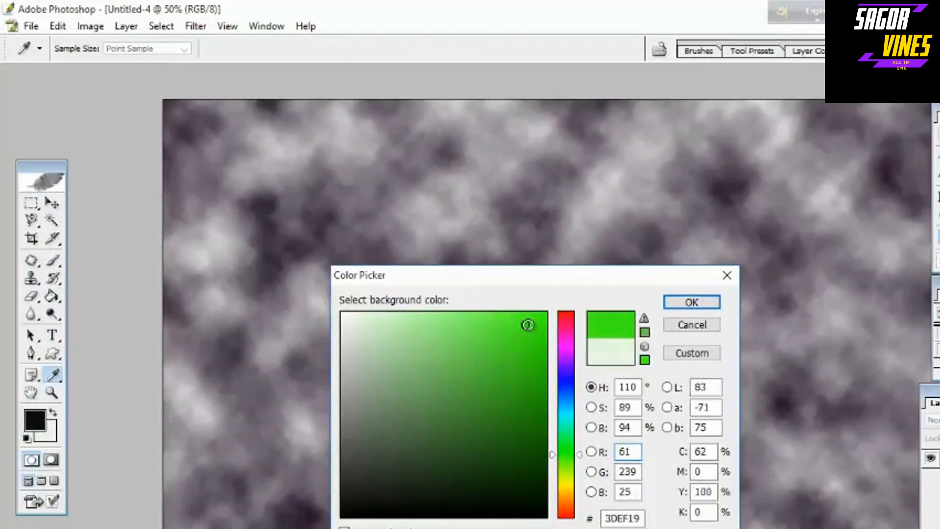
{"action": "left_click", "coordinate": [566, 348]}
{"action": "left_click", "coordinate": [691, 302]}
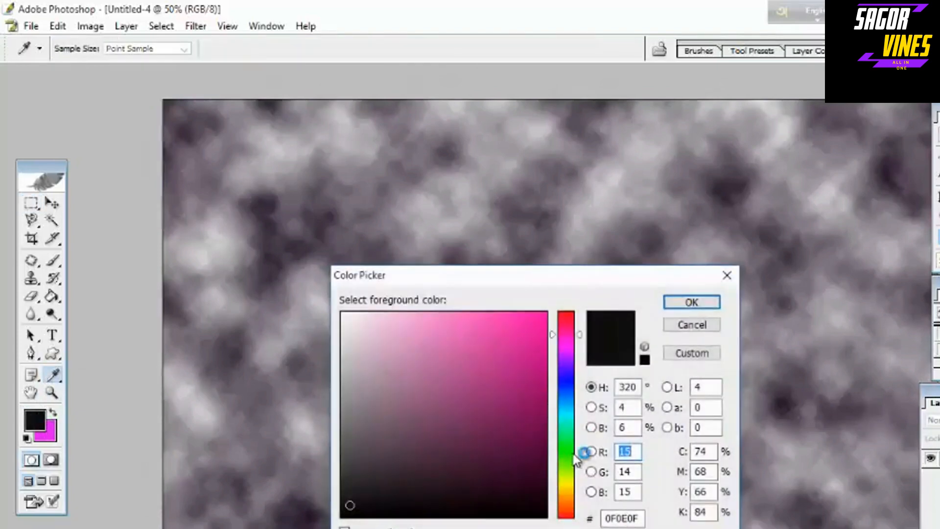
{"action": "left_click", "coordinate": [566, 452]}
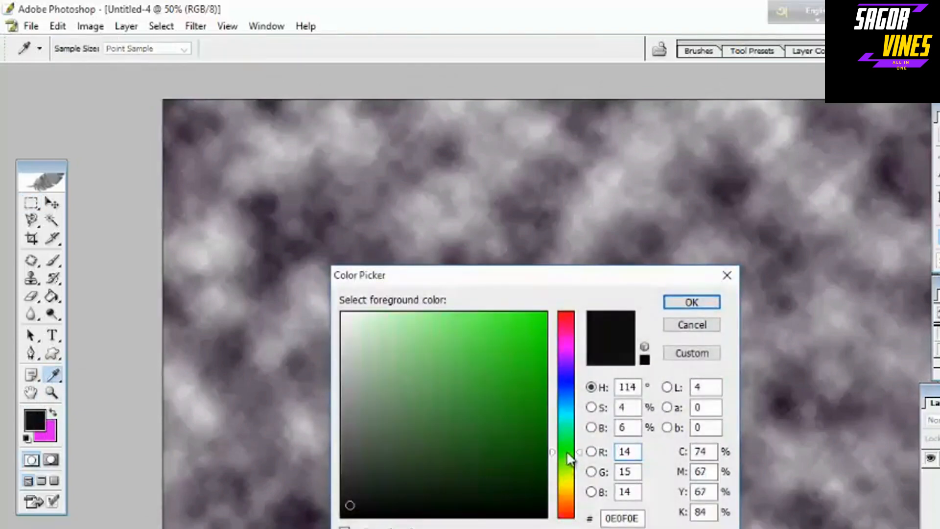
{"action": "left_click", "coordinate": [686, 306]}
{"action": "key", "text": "m"}
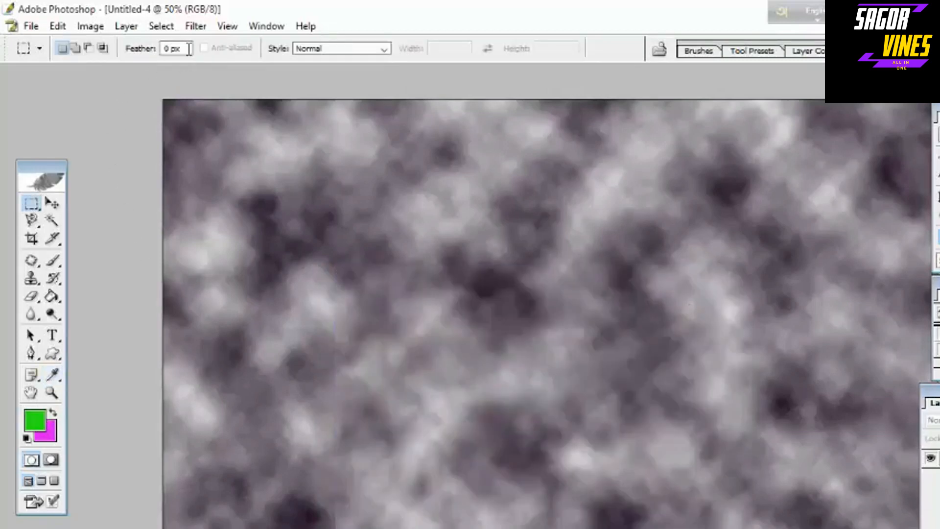
Render Fibers over the clouds canvas with variance 21.0 and strength 21.0.
{"action": "left_click", "coordinate": [189, 25]}
{"action": "mouse_move", "coordinate": [246, 254]}
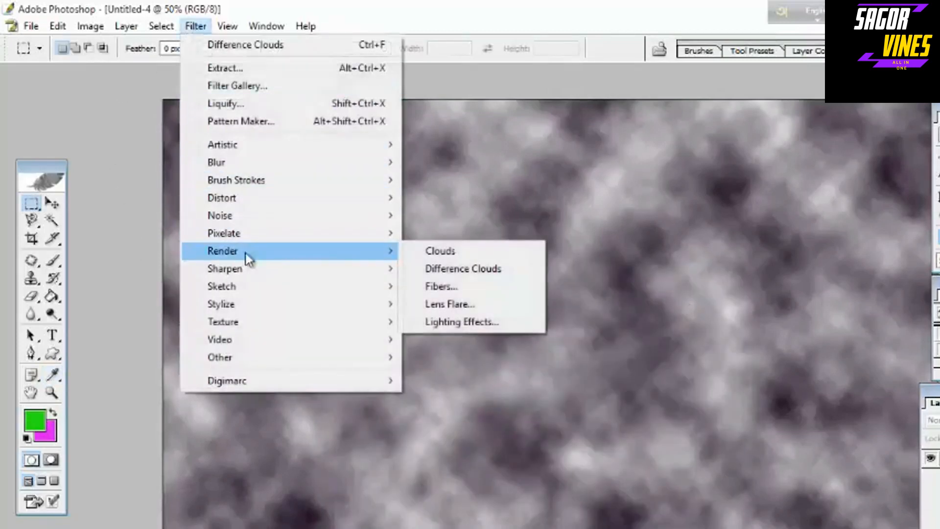
{"action": "left_click", "coordinate": [443, 286]}
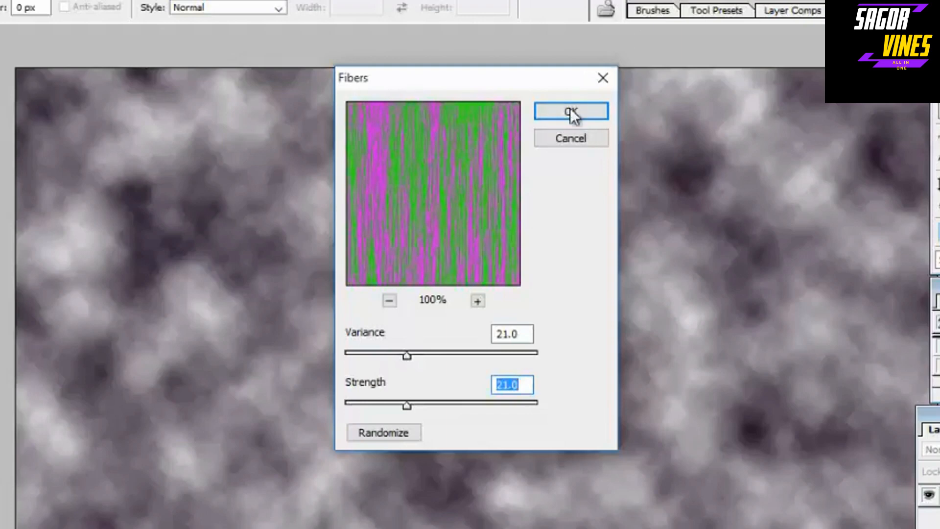
{"action": "left_click", "coordinate": [570, 109]}
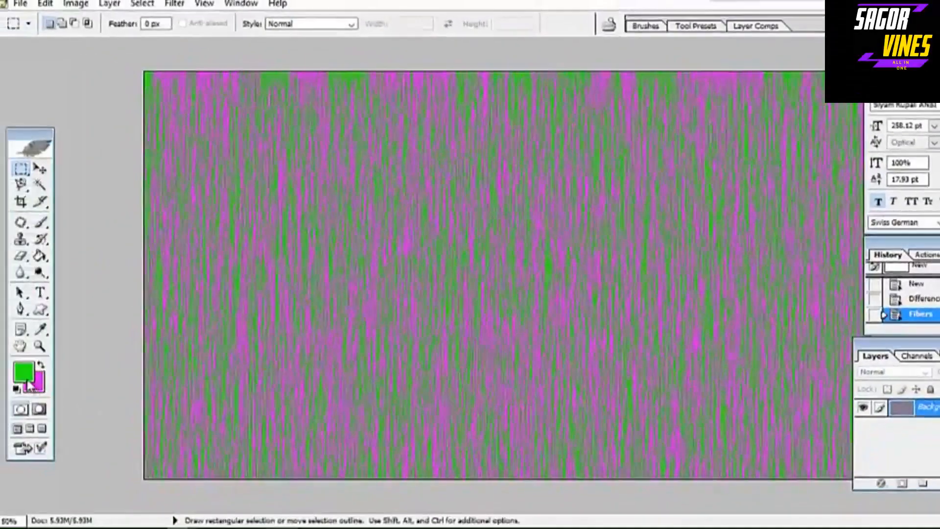
{"action": "left_click", "coordinate": [175, 3]}
{"action": "mouse_move", "coordinate": [209, 215]}
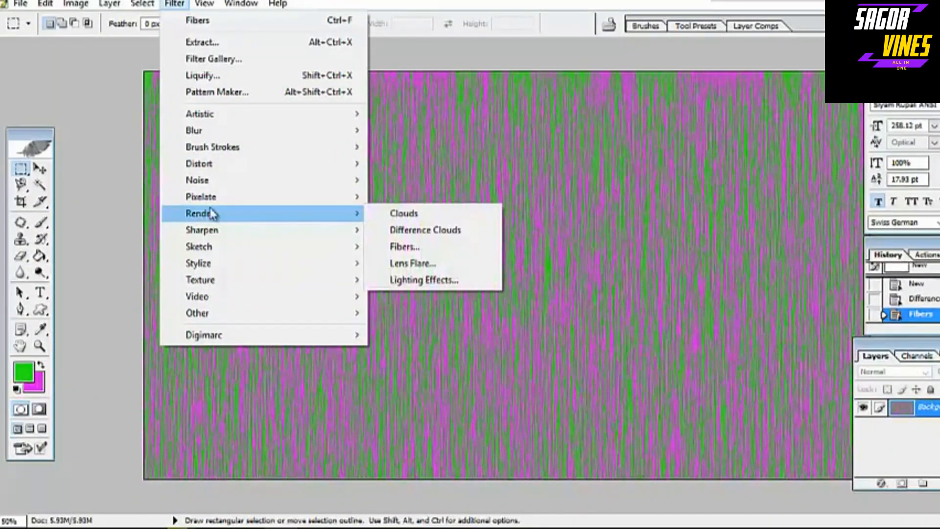
{"action": "left_click", "coordinate": [619, 210]}
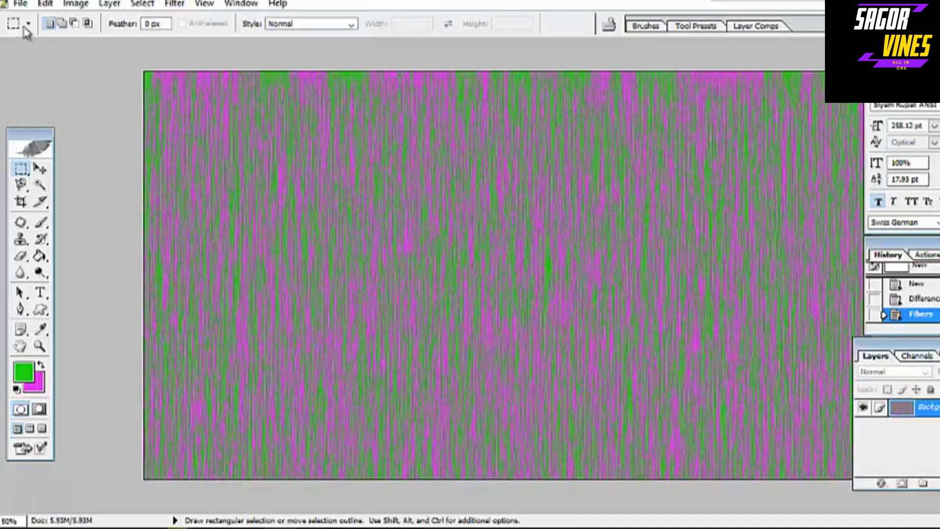
Open the ship photo IIC_N_VOL01_063.jpg.
{"action": "left_click", "coordinate": [20, 3]}
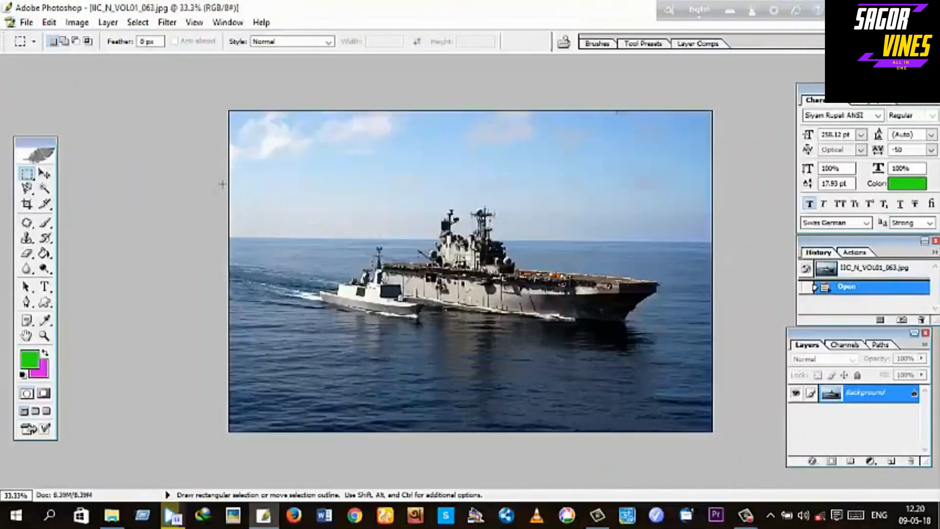
Try a 35mm Prime Lens Flare at 106% brightness, centred in the sky above the large ship's bow, and compare before and after.
{"action": "left_click", "coordinate": [169, 22]}
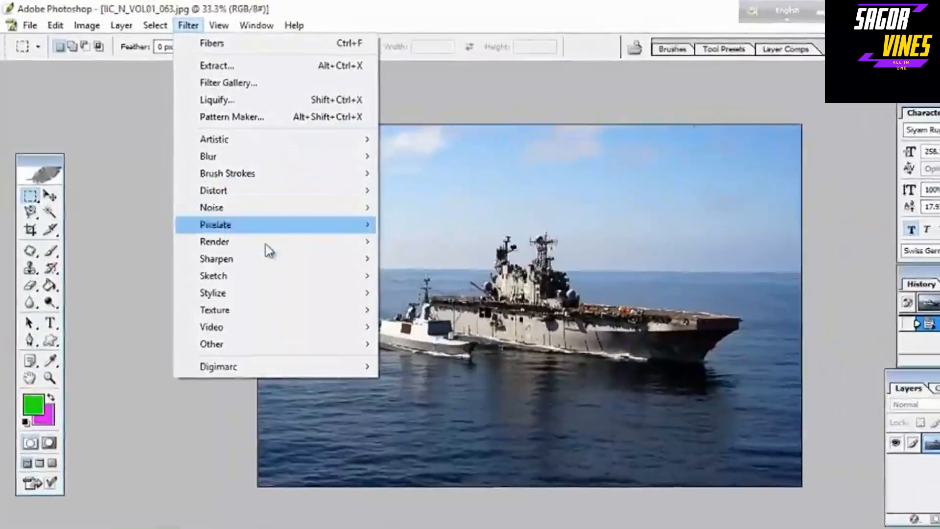
{"action": "mouse_move", "coordinate": [248, 229]}
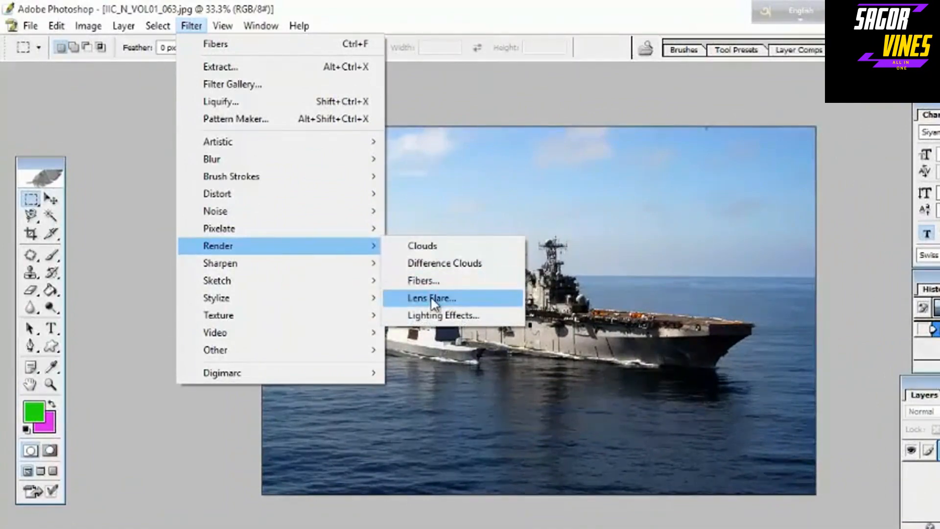
{"action": "left_click", "coordinate": [430, 296]}
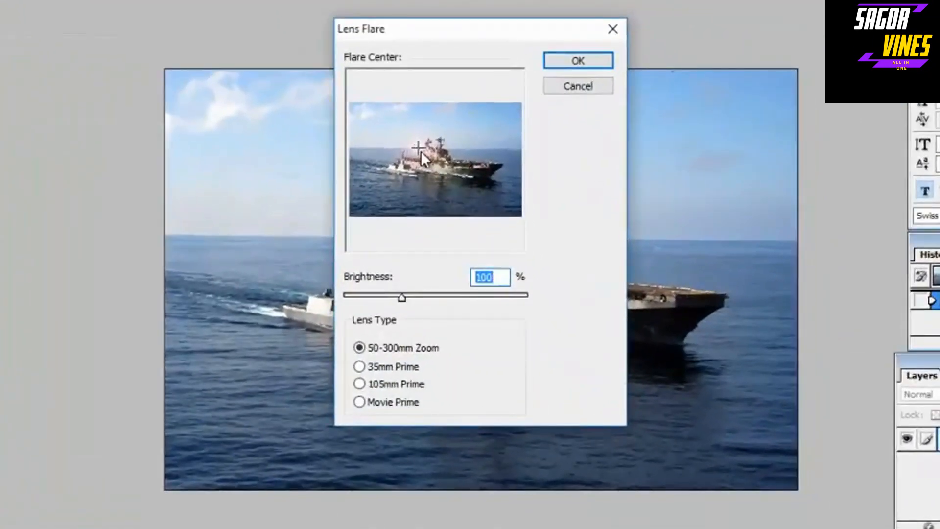
{"action": "left_click", "coordinate": [491, 146]}
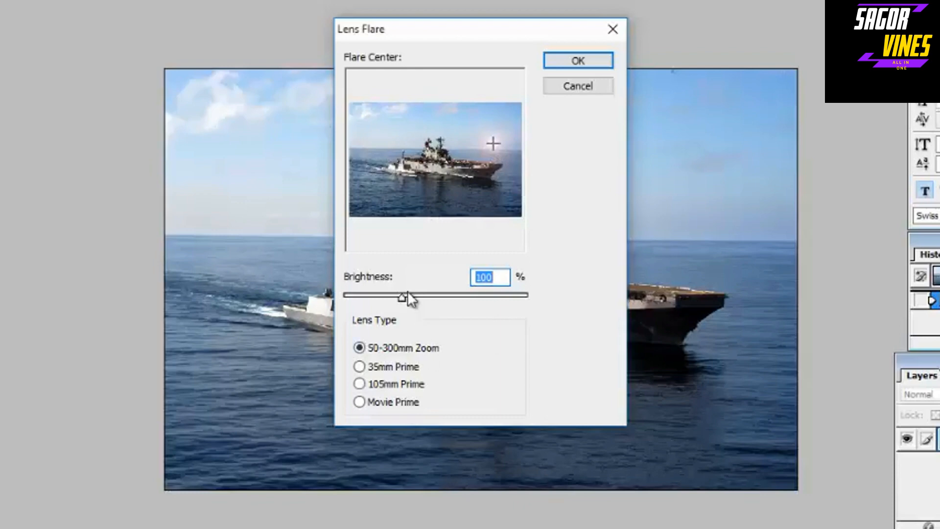
{"action": "left_click_drag", "start_coordinate": [401, 299], "coordinate": [405, 296]}
{"action": "left_click", "coordinate": [362, 365]}
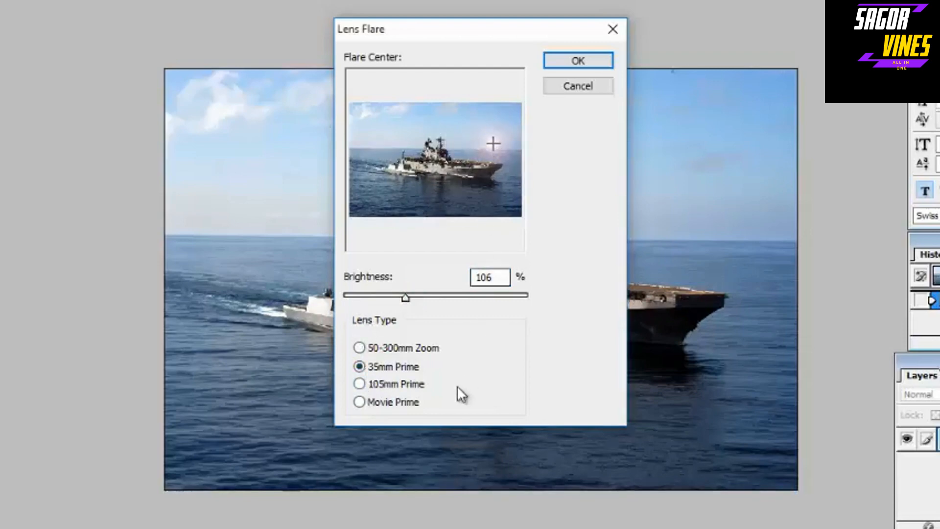
{"action": "left_click", "coordinate": [367, 383]}
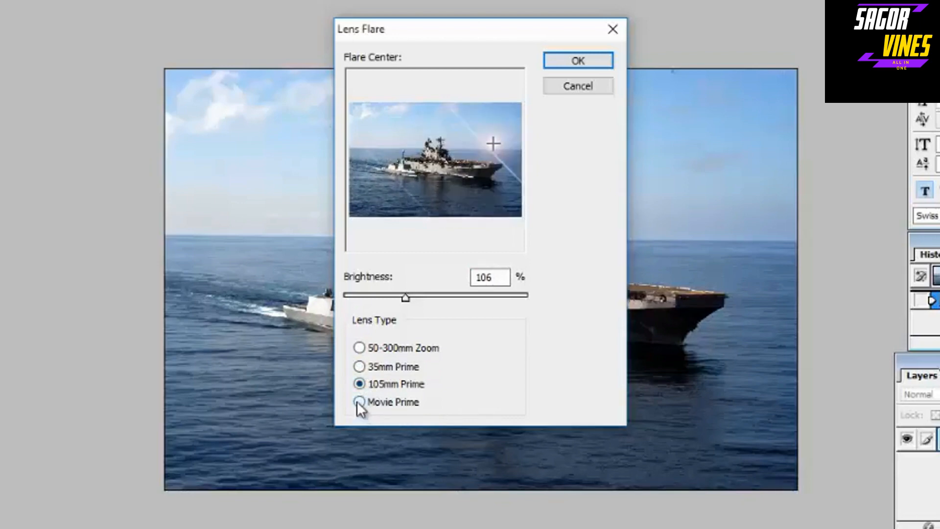
{"action": "left_click", "coordinate": [359, 367]}
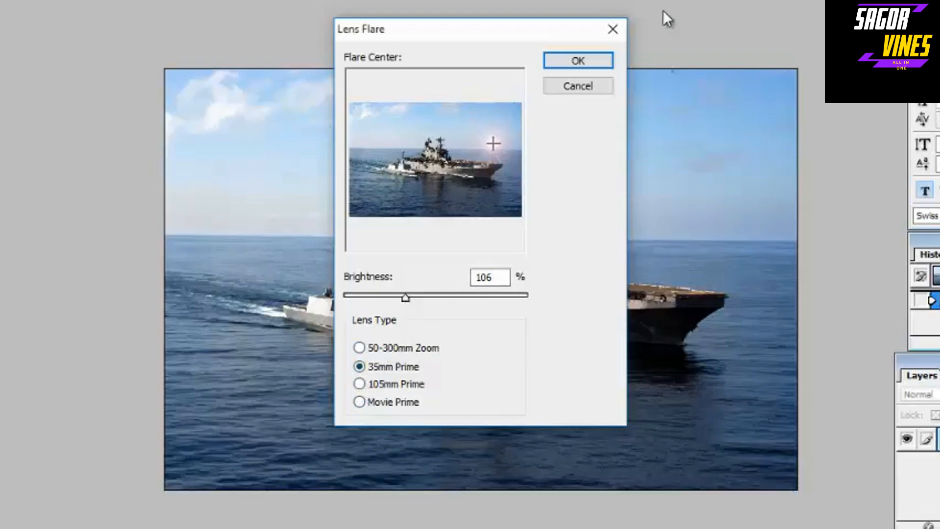
{"action": "left_click", "coordinate": [595, 61]}
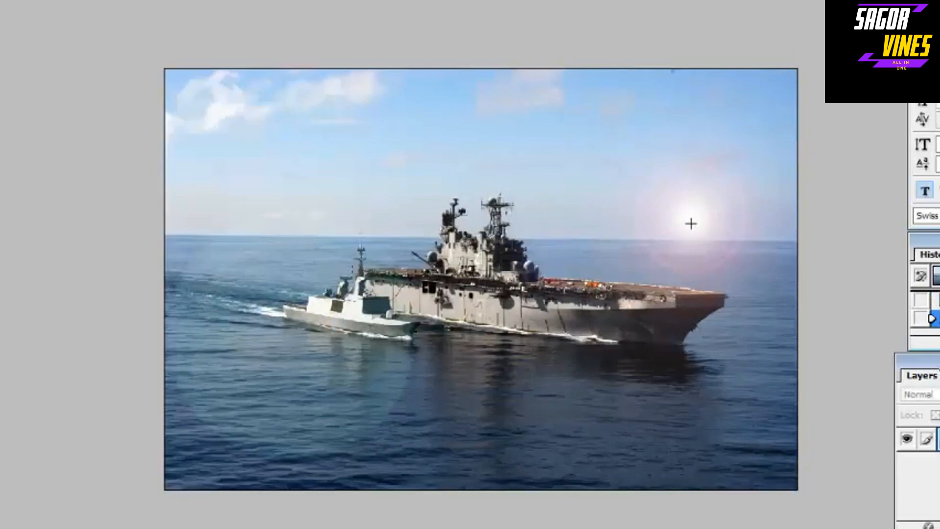
{"action": "key", "text": "ctrl+z"}
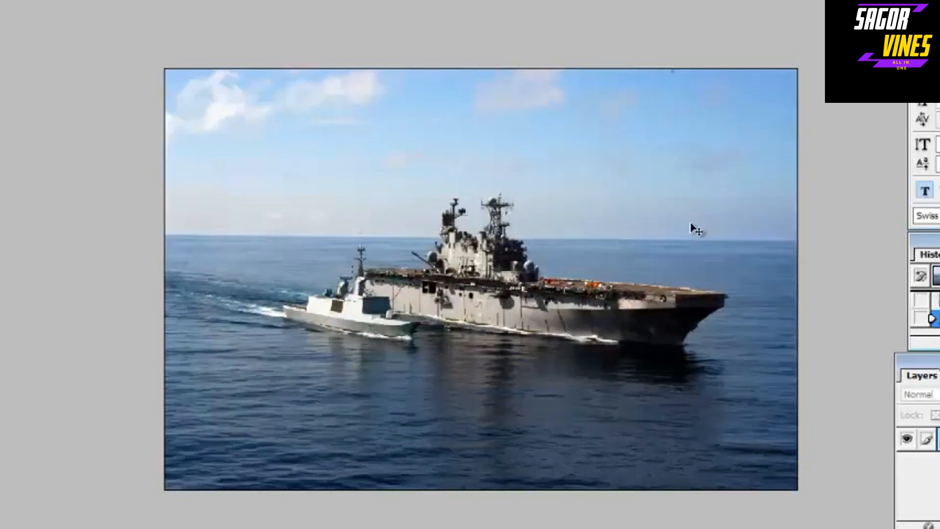
{"action": "key", "text": "ctrl+z"}
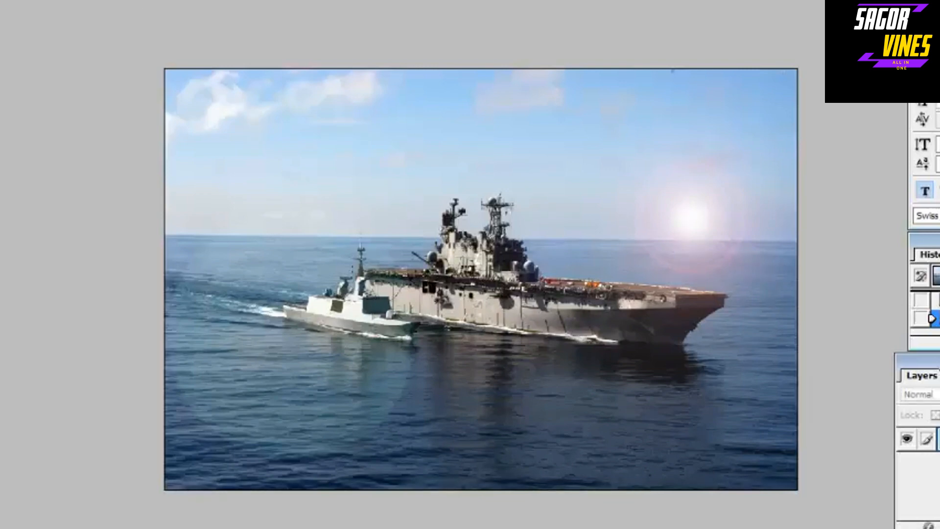
Start Lighting Effects on the ship photo with the default spotlight and widen its light ellipse across the picture.
{"action": "left_click", "coordinate": [83, 0]}
{"action": "mouse_move", "coordinate": [139, 203]}
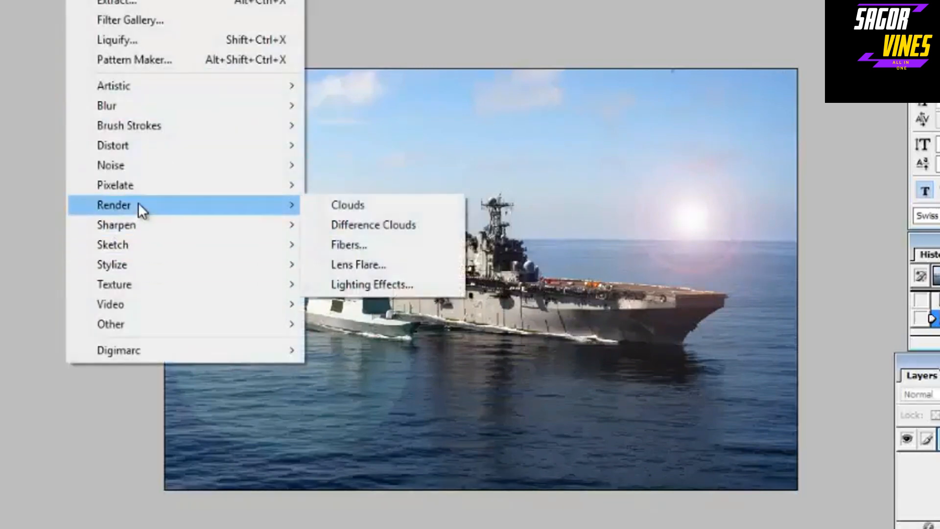
{"action": "left_click", "coordinate": [363, 283]}
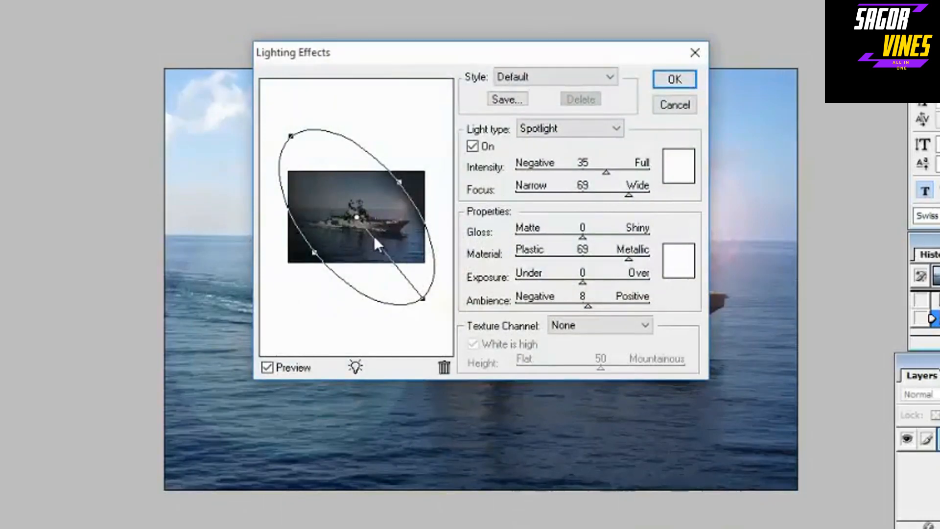
{"action": "mouse_move", "coordinate": [354, 216]}
{"action": "left_mouse_down"}
{"action": "mouse_move", "coordinate": [399, 188]}
{"action": "mouse_move", "coordinate": [355, 224]}
{"action": "mouse_move", "coordinate": [351, 206]}
{"action": "mouse_move", "coordinate": [323, 234]}
{"action": "mouse_move", "coordinate": [375, 221]}
{"action": "mouse_move", "coordinate": [351, 220]}
{"action": "left_mouse_up"}
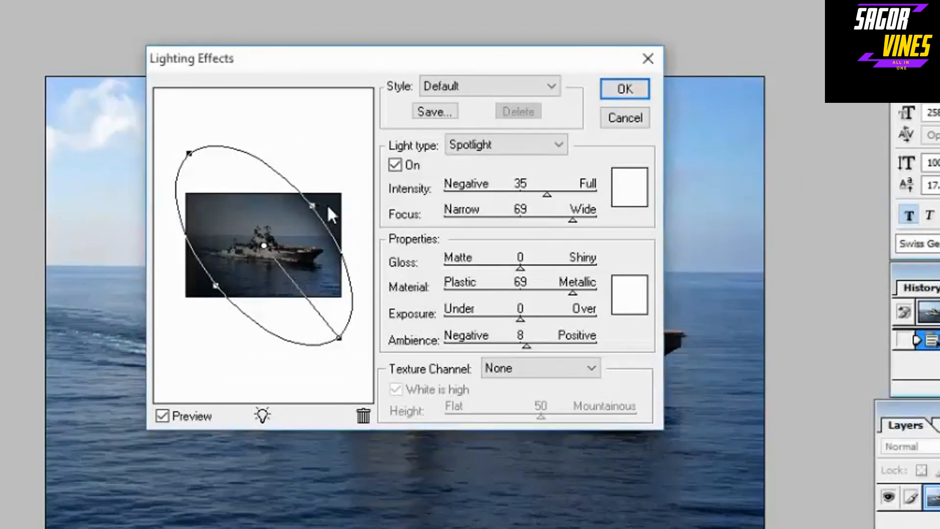
{"action": "left_click_drag", "start_coordinate": [216, 285], "coordinate": [197, 290]}
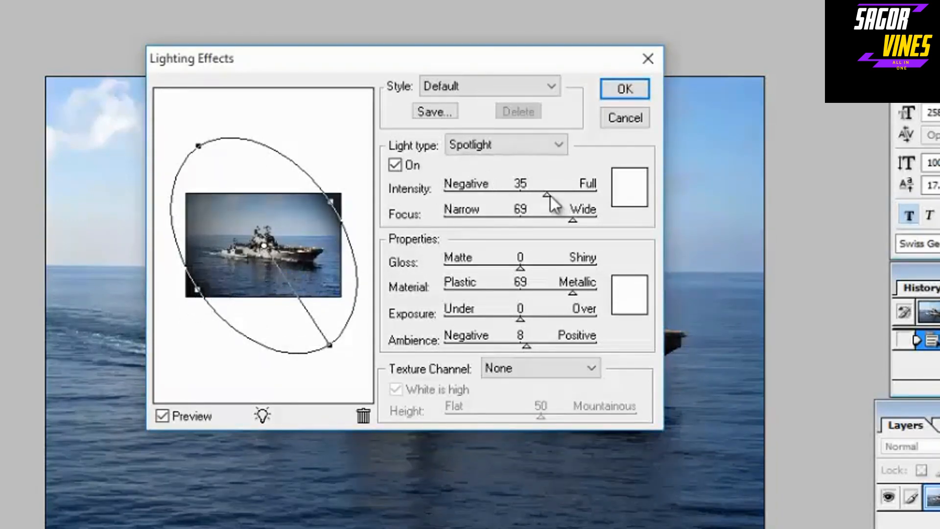
Apply the spotlight with intensity 63, focus 40, gloss 14, exposure 17 and ambience 21, and compare the photo before and after.
{"action": "left_click_drag", "start_coordinate": [532, 192], "coordinate": [552, 220]}
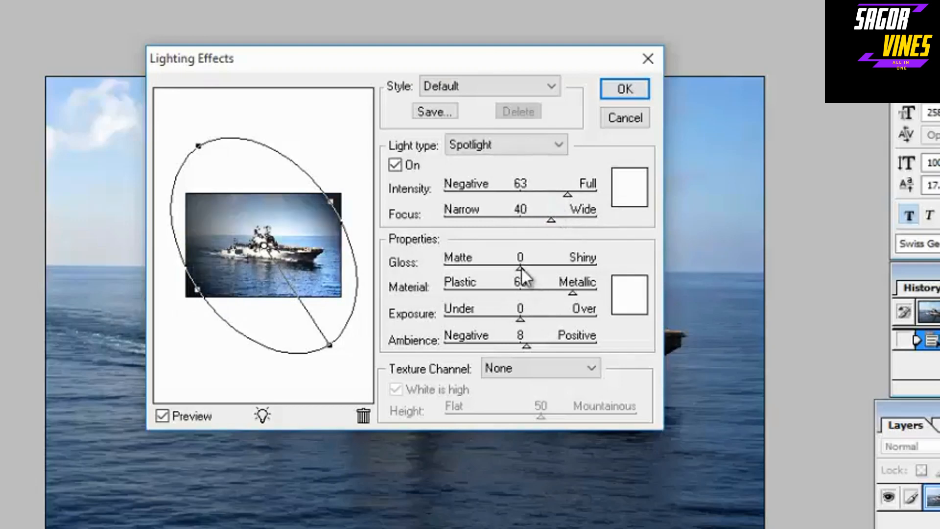
{"action": "left_click_drag", "start_coordinate": [519, 268], "coordinate": [530, 268]}
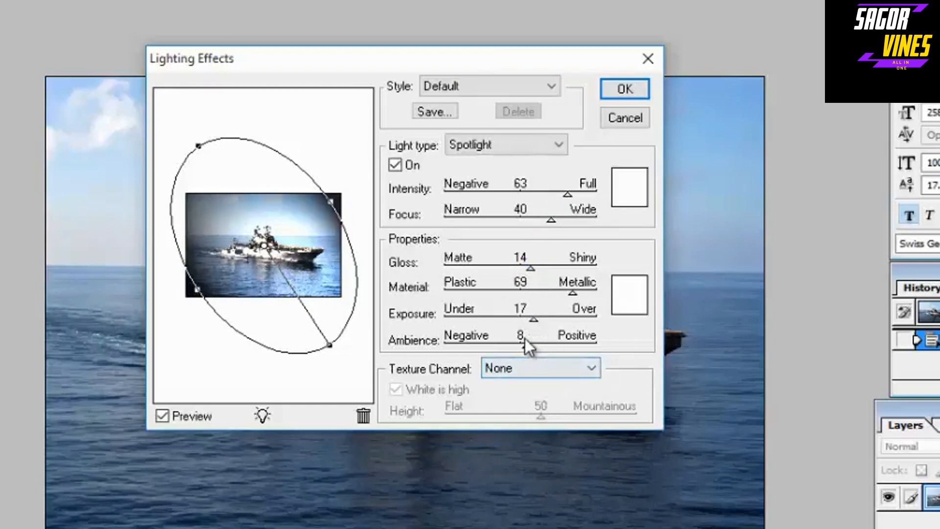
{"action": "left_click_drag", "start_coordinate": [528, 346], "coordinate": [537, 345]}
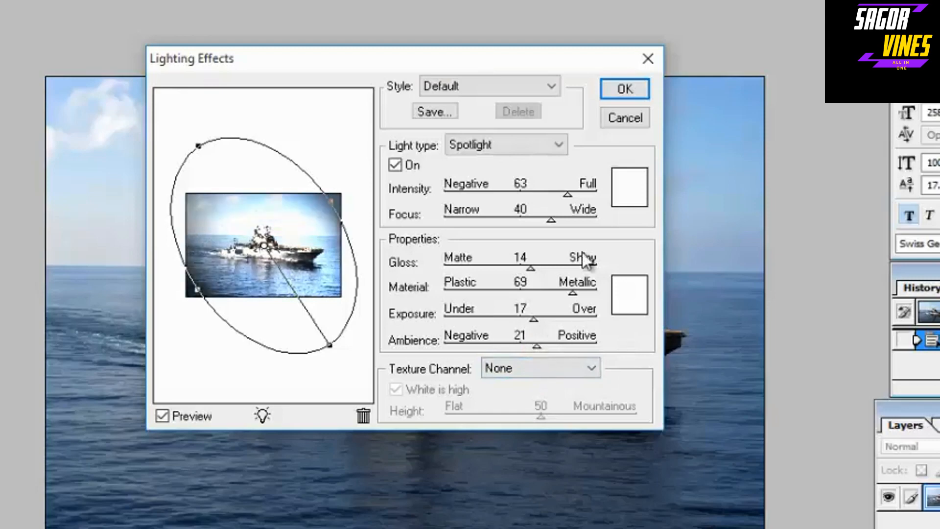
{"action": "left_click", "coordinate": [617, 89]}
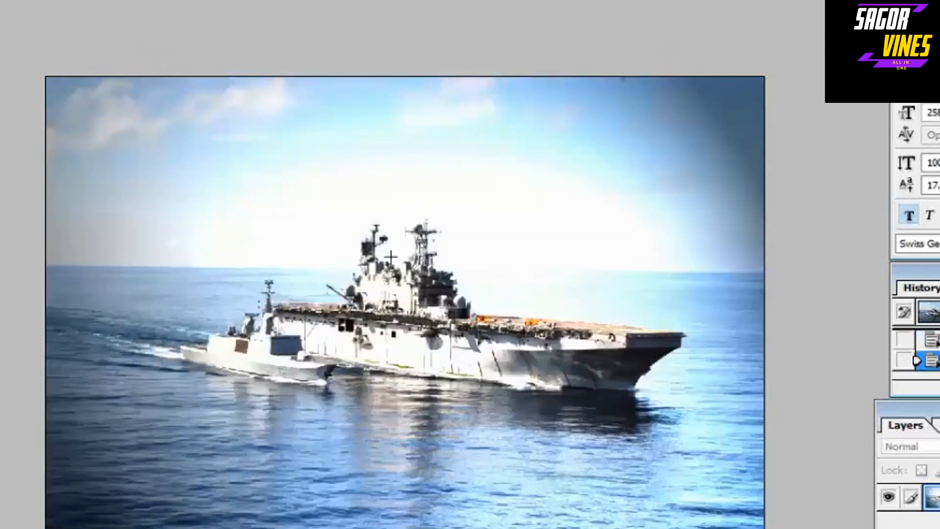
{"action": "key", "text": "ctrl+z"}
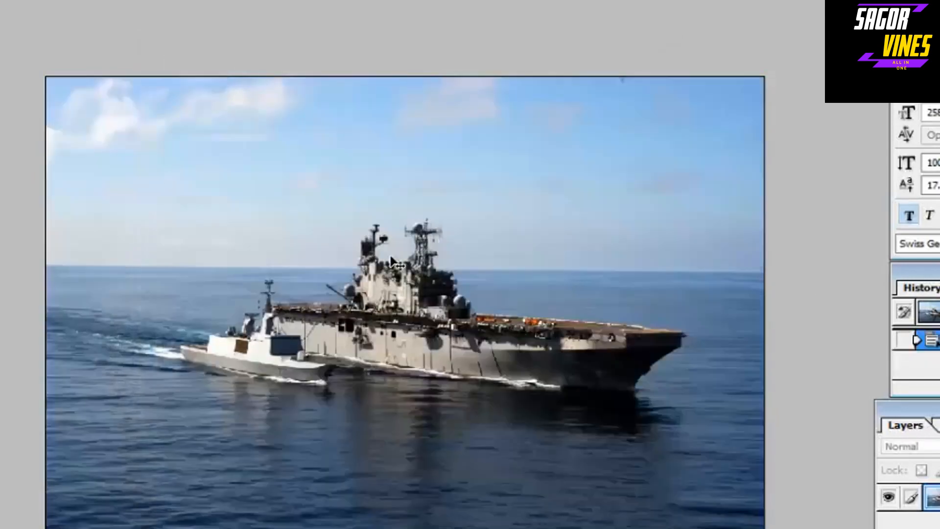
{"action": "key", "text": "ctrl+z"}
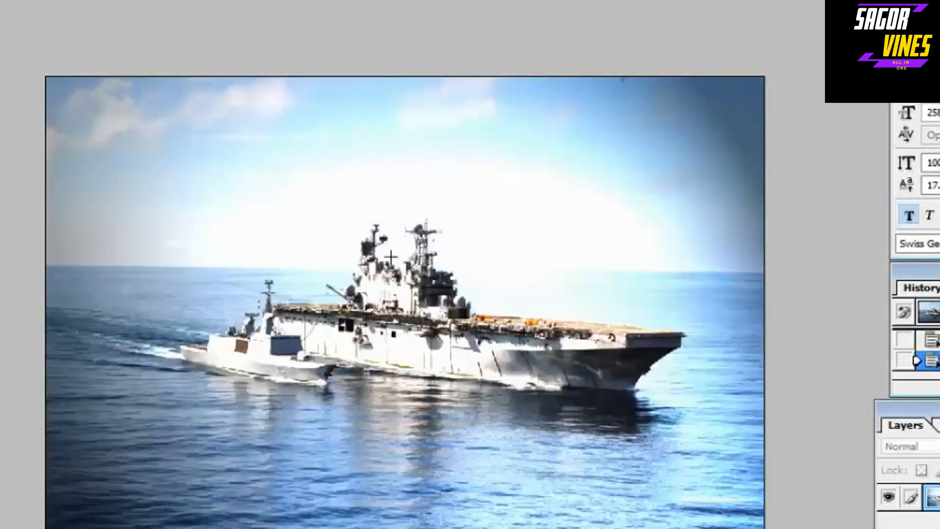